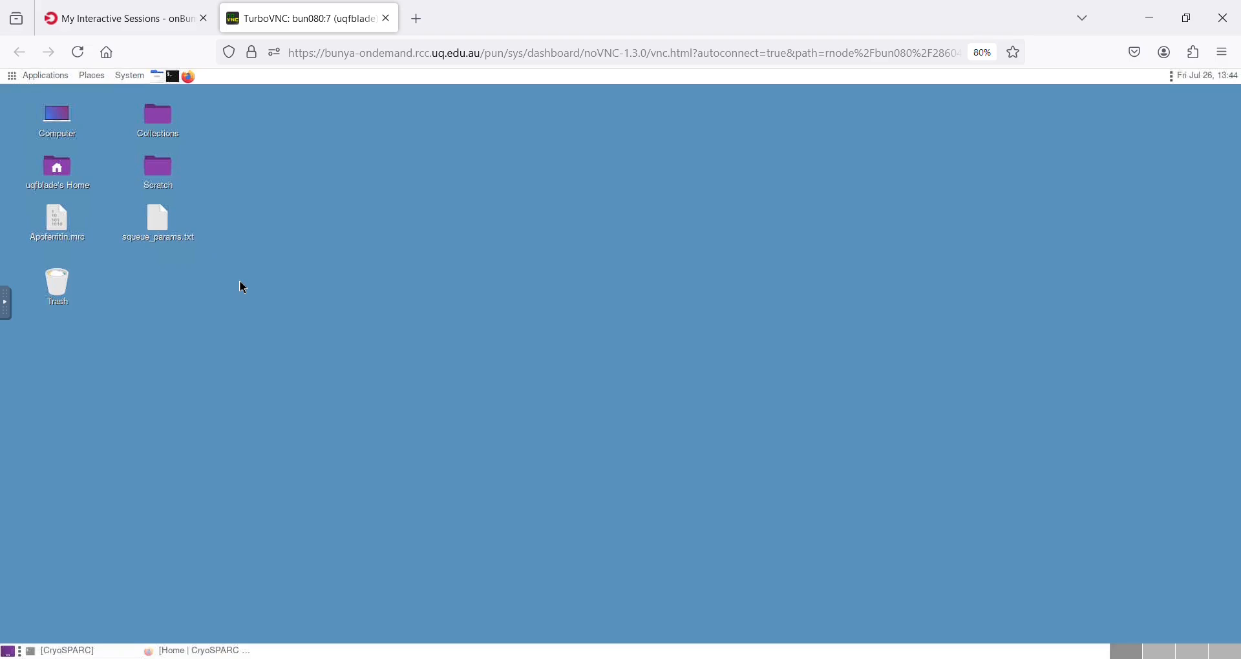
Switch to the CryoSPARC home page open in the Firefox window.
left_click(54, 73)
mouse_move(81, 112)
mouse_move(221, 127)
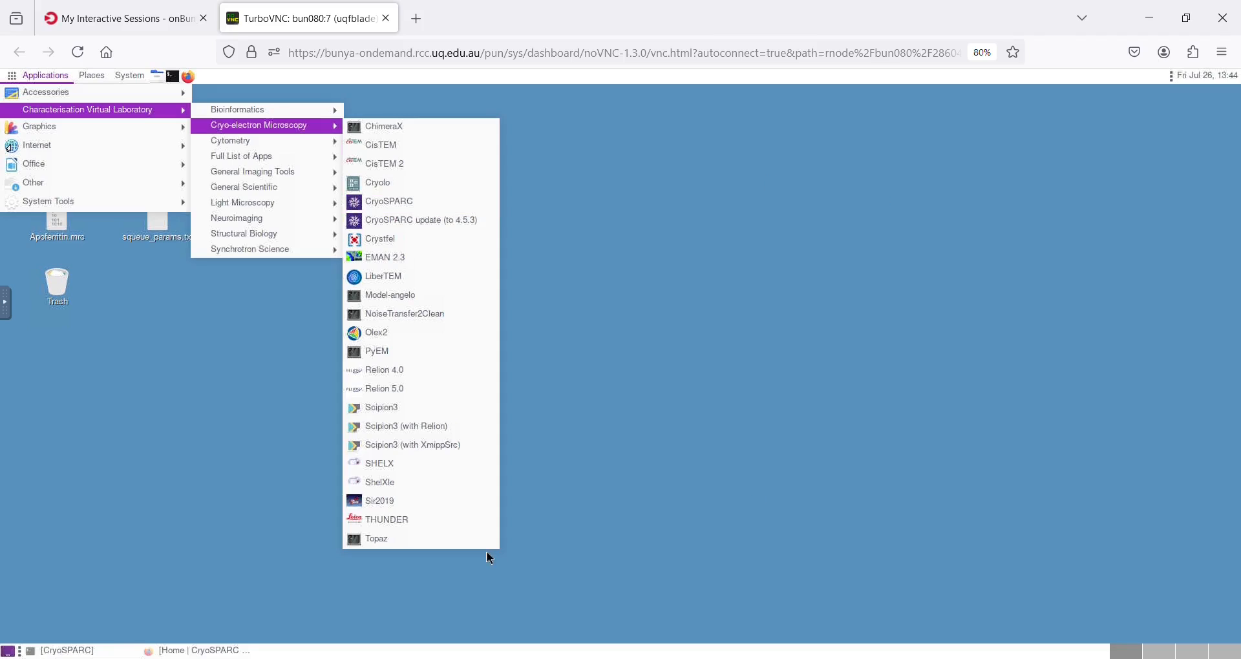
left_click(178, 653)
left_click(186, 647)
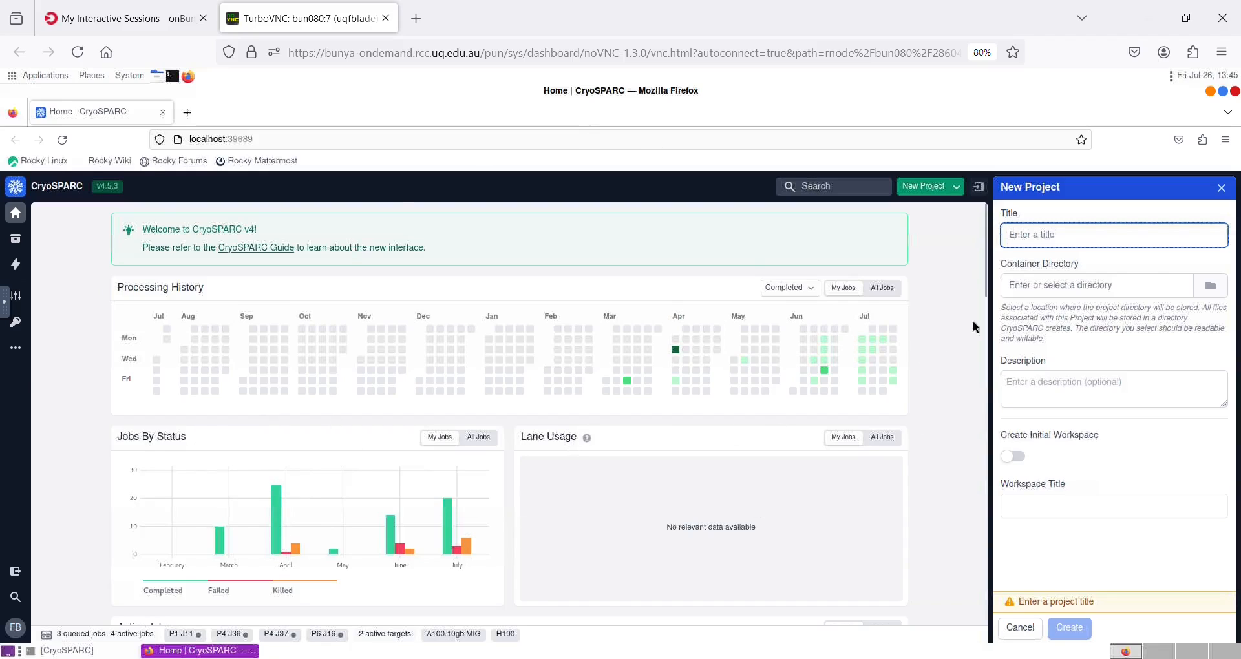
Start a new project and give it the title TuteVid.
left_click(923, 188)
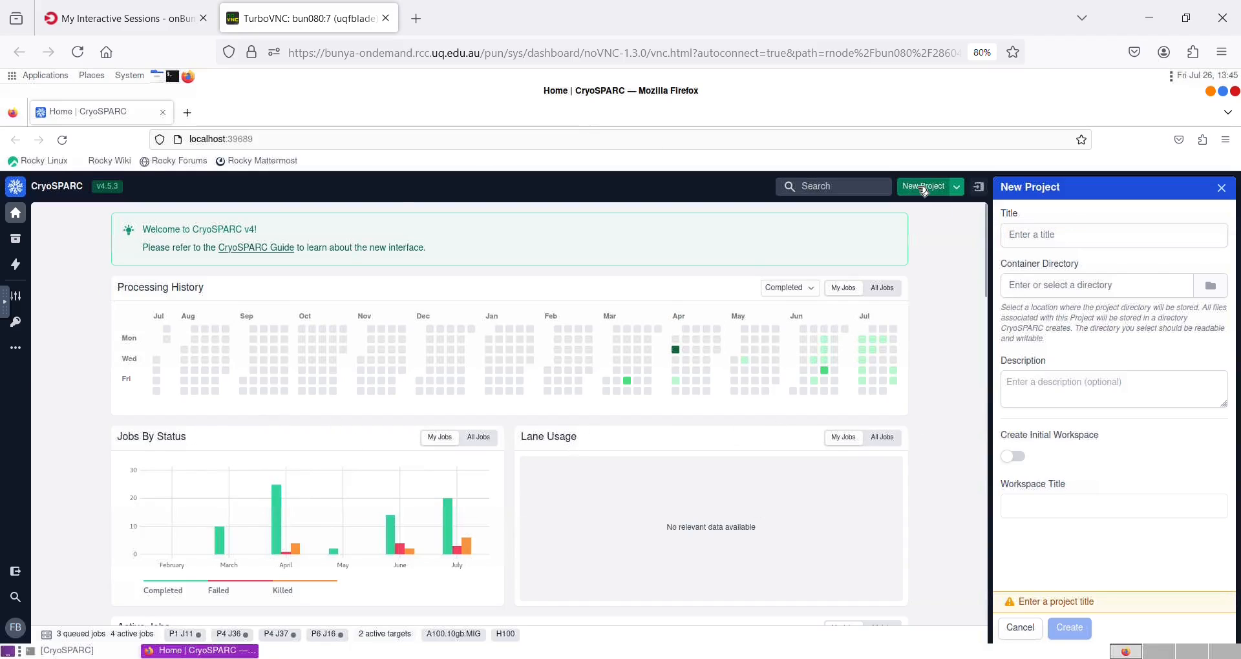
left_click(1024, 235)
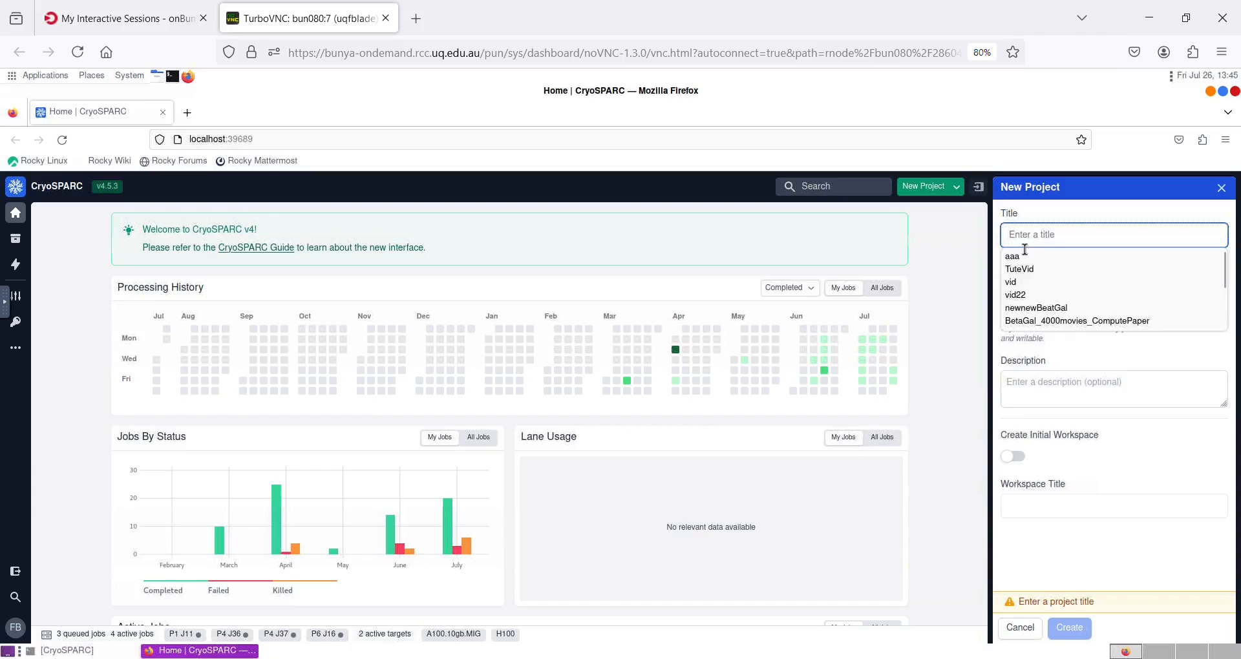
left_click(1026, 240)
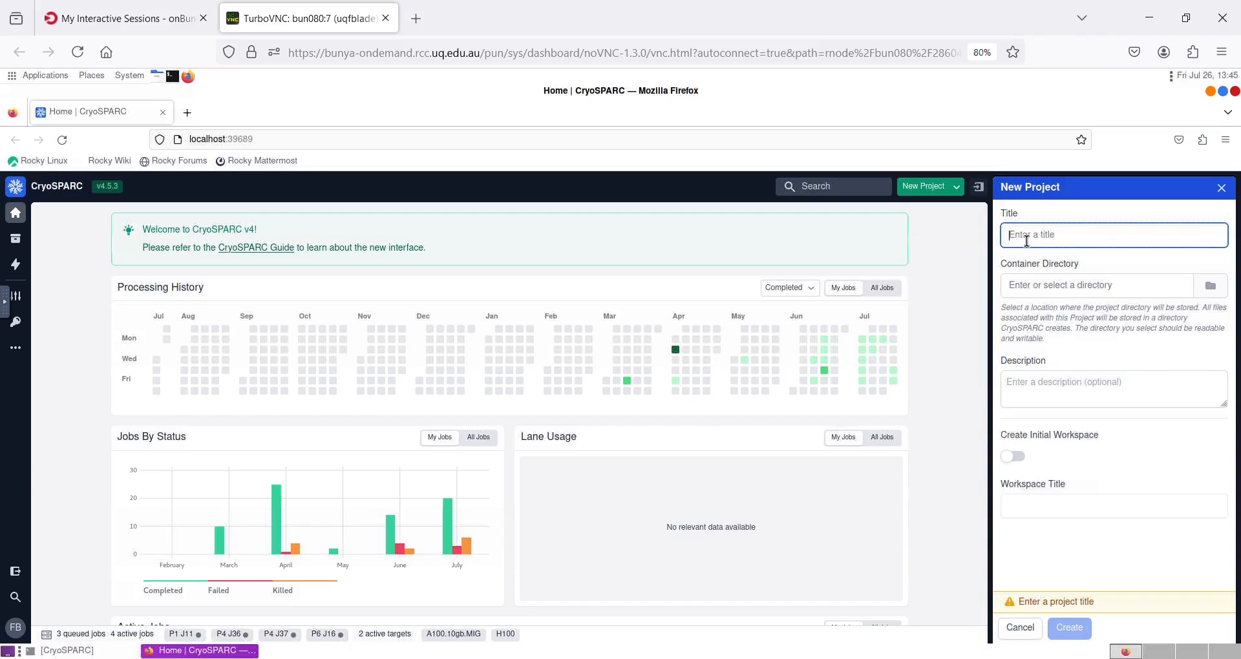
left_click(1027, 241)
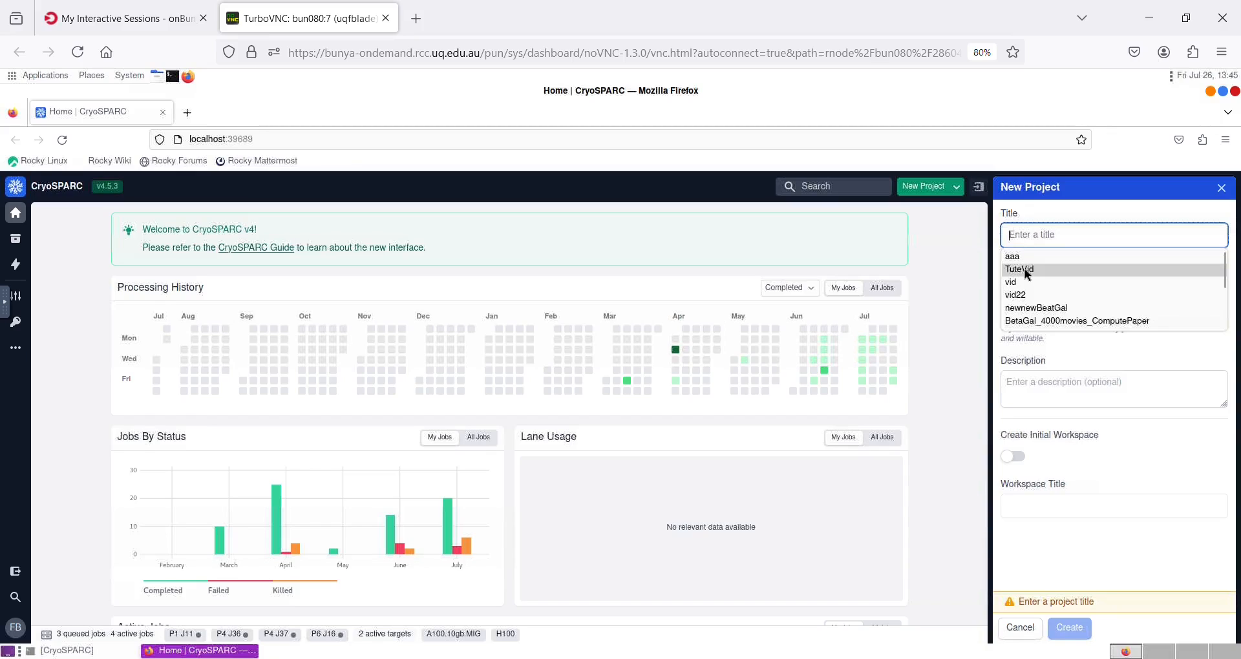
left_click(1025, 269)
left_click(1054, 242)
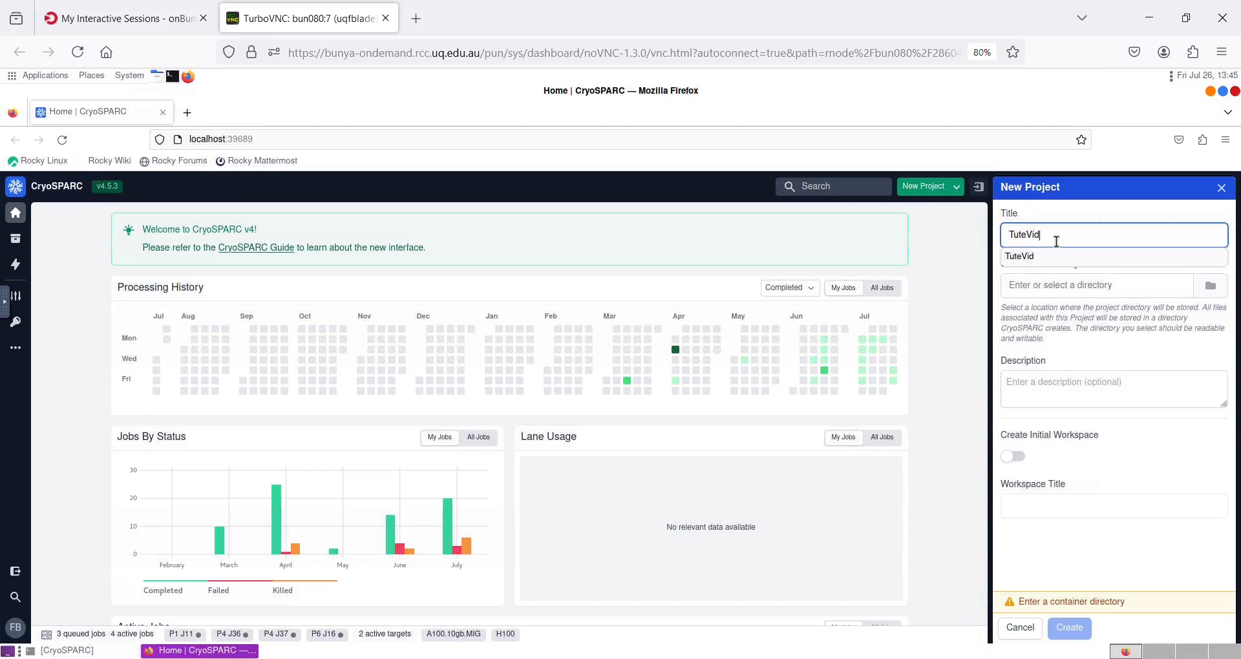
left_click(1054, 242)
double_click(1007, 239)
Set the project's container directory to the ForWorkshop/Cryosprac folder inside the Desktop Scratch workshop directory.
left_click(1209, 287)
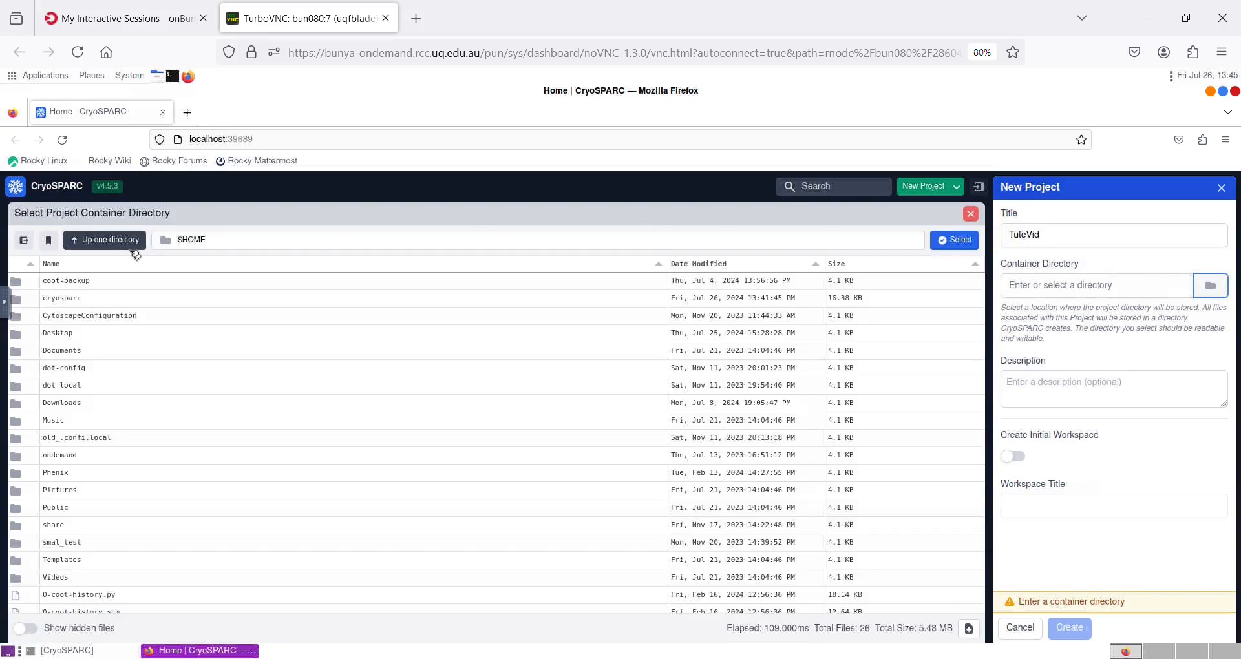
double_click(93, 334)
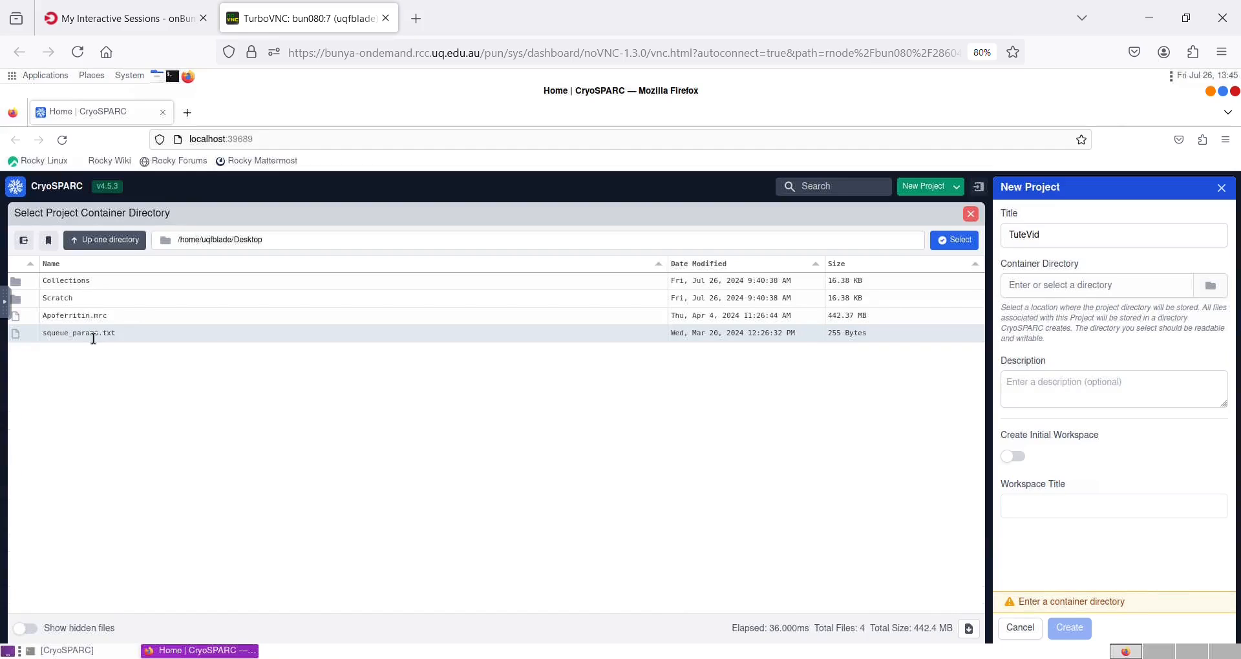
double_click(100, 300)
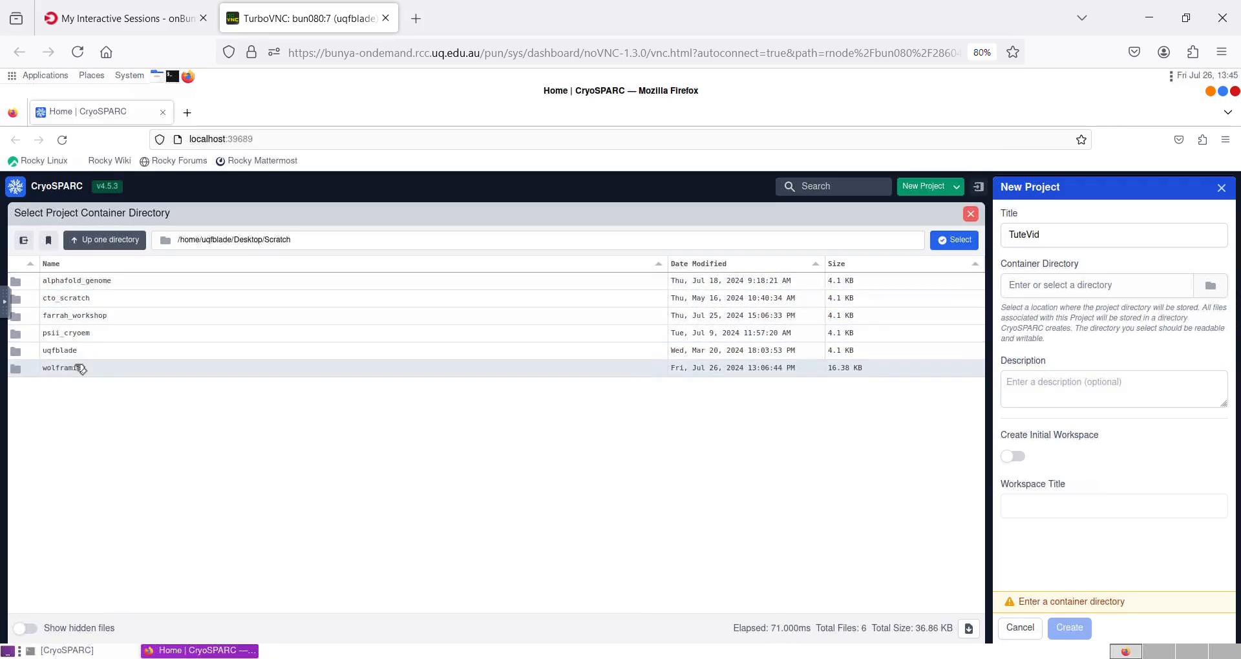
double_click(91, 314)
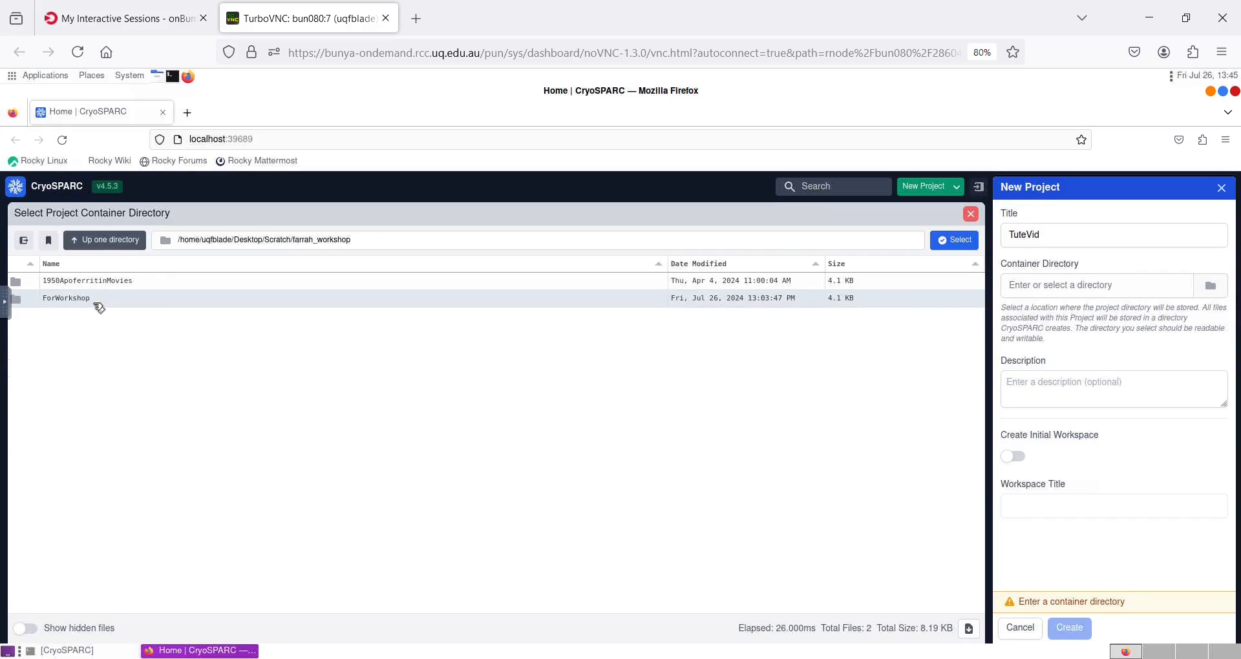
double_click(97, 300)
double_click(98, 319)
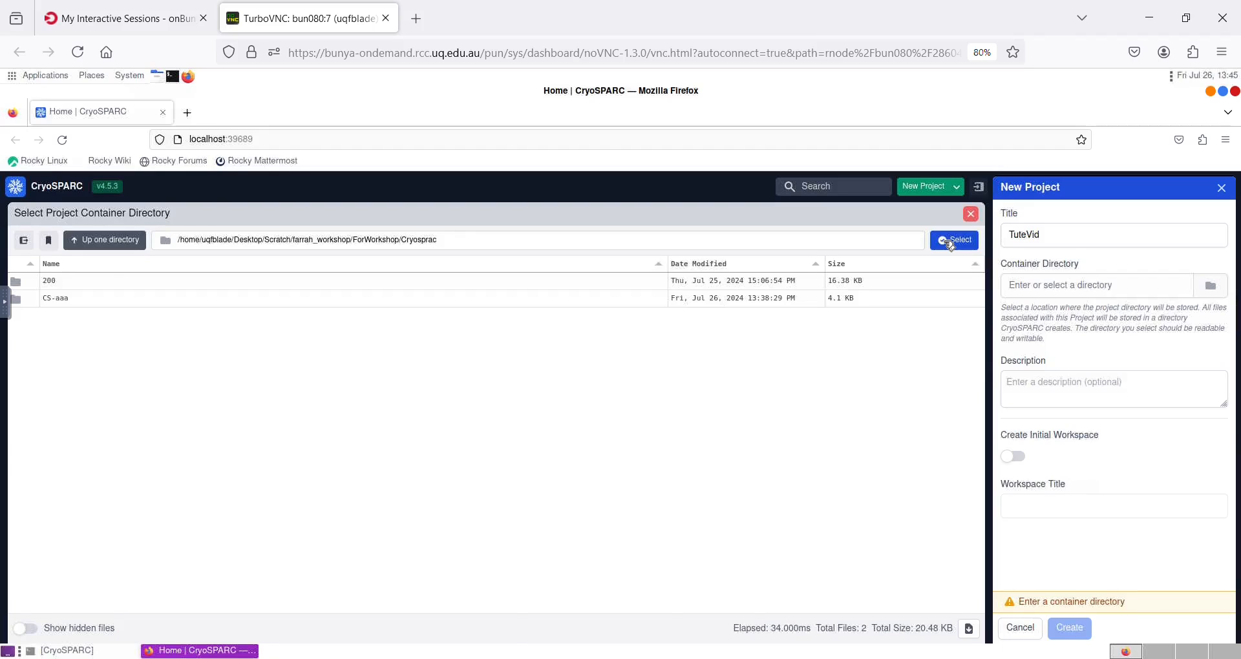
left_click(951, 243)
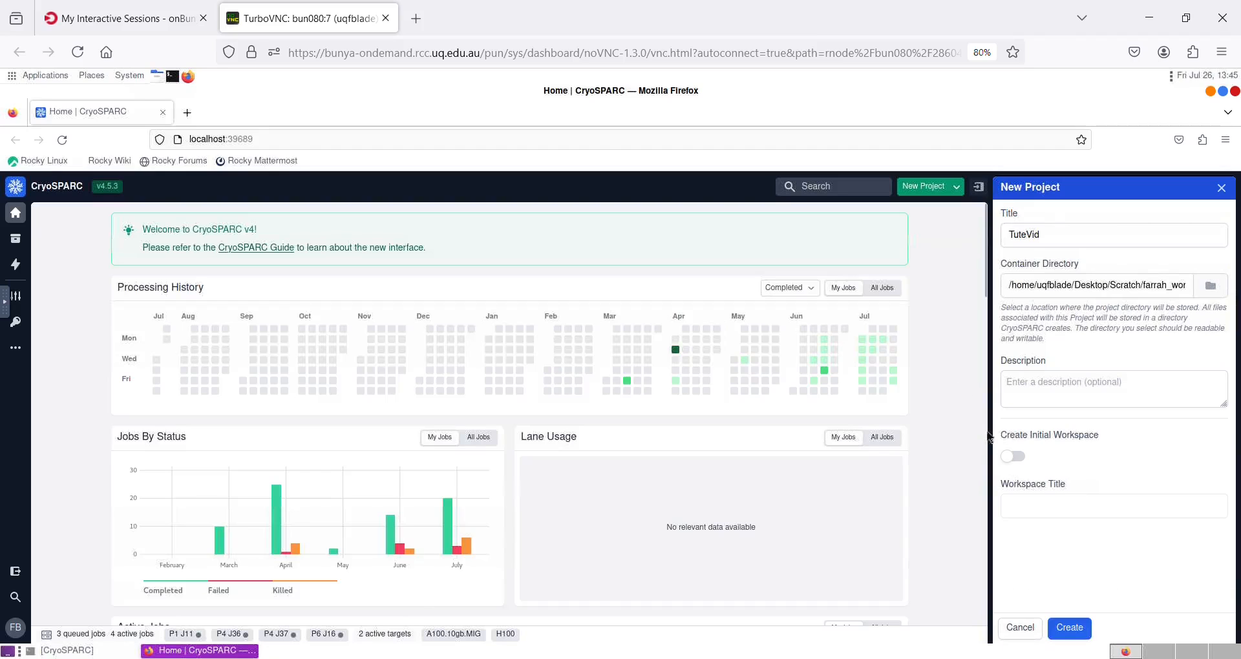
Enable creating an initial workspace and create the project.
left_click(1025, 459)
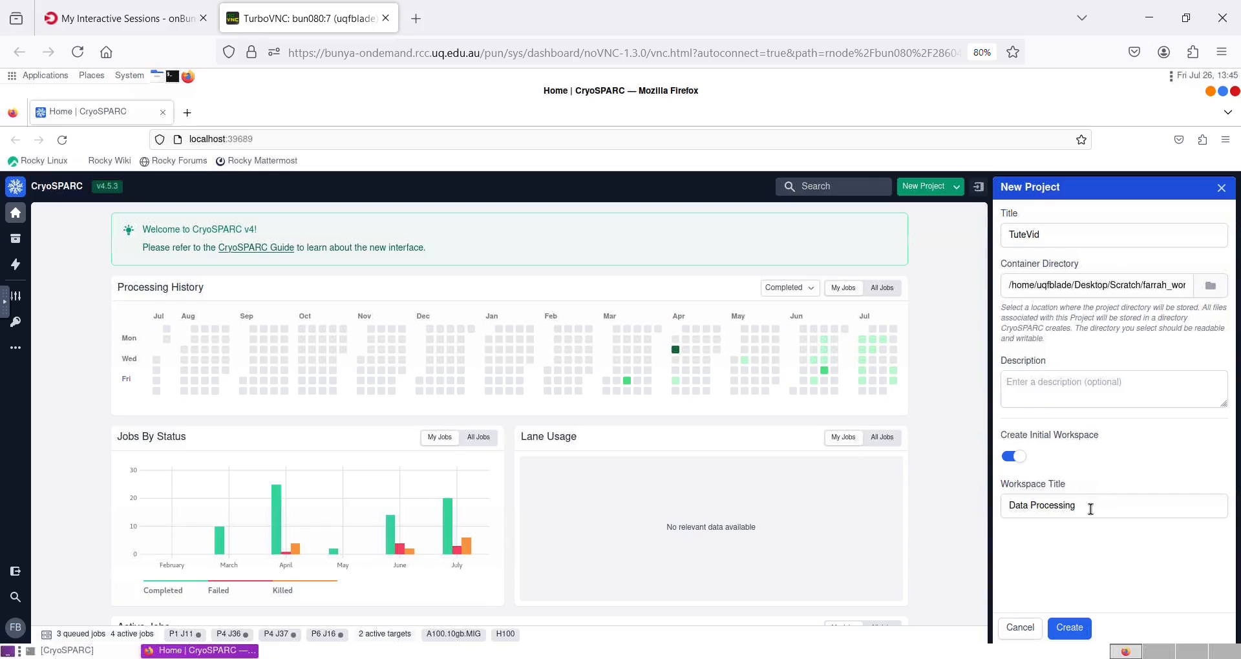
left_click(1070, 628)
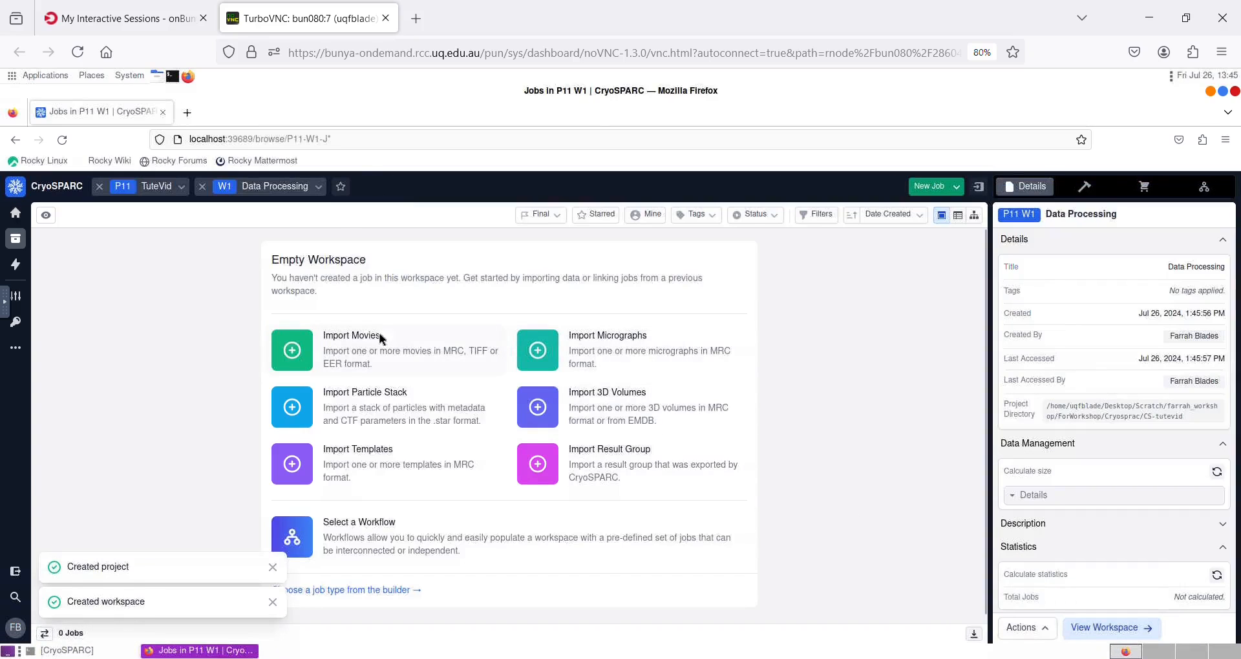
Create an Import Movies job and browse its movies data path into the Cryosprac/200 folder.
left_click(379, 332)
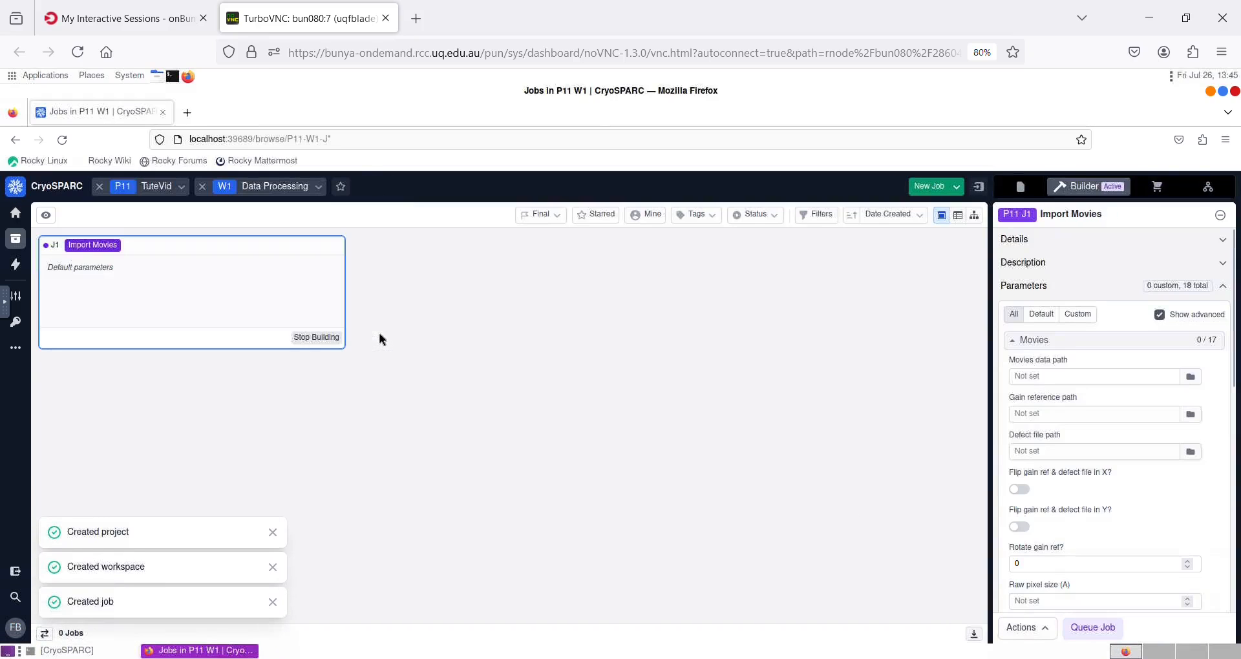
left_click(1191, 376)
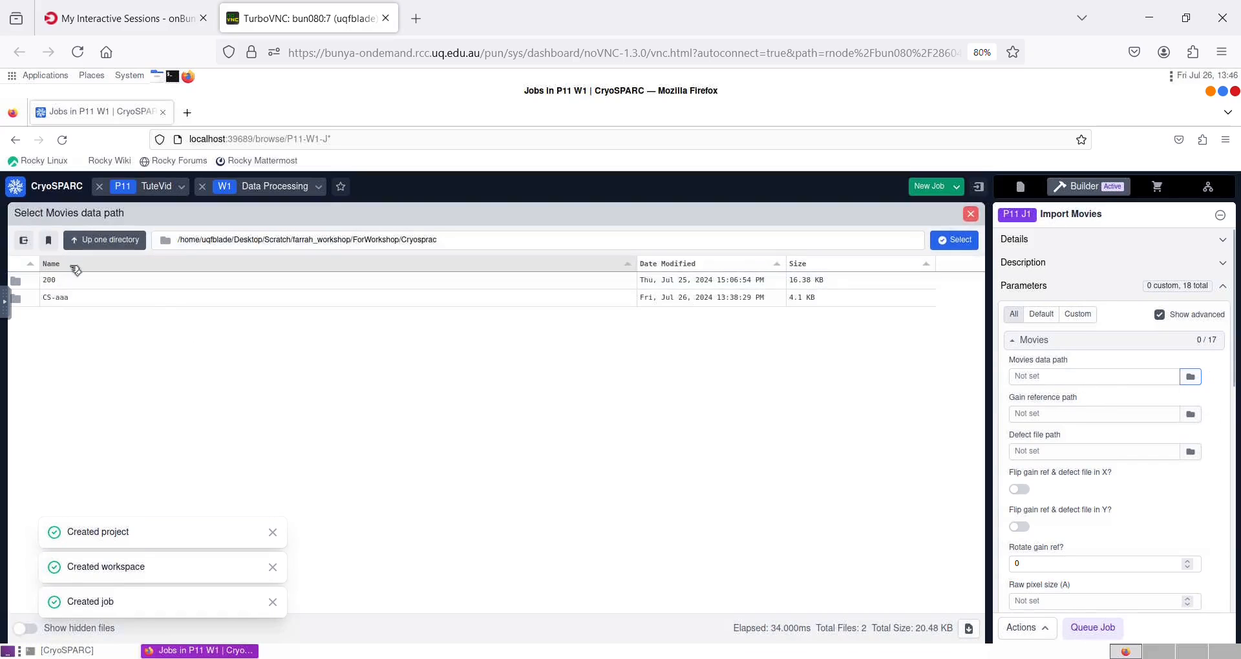
left_click(94, 281)
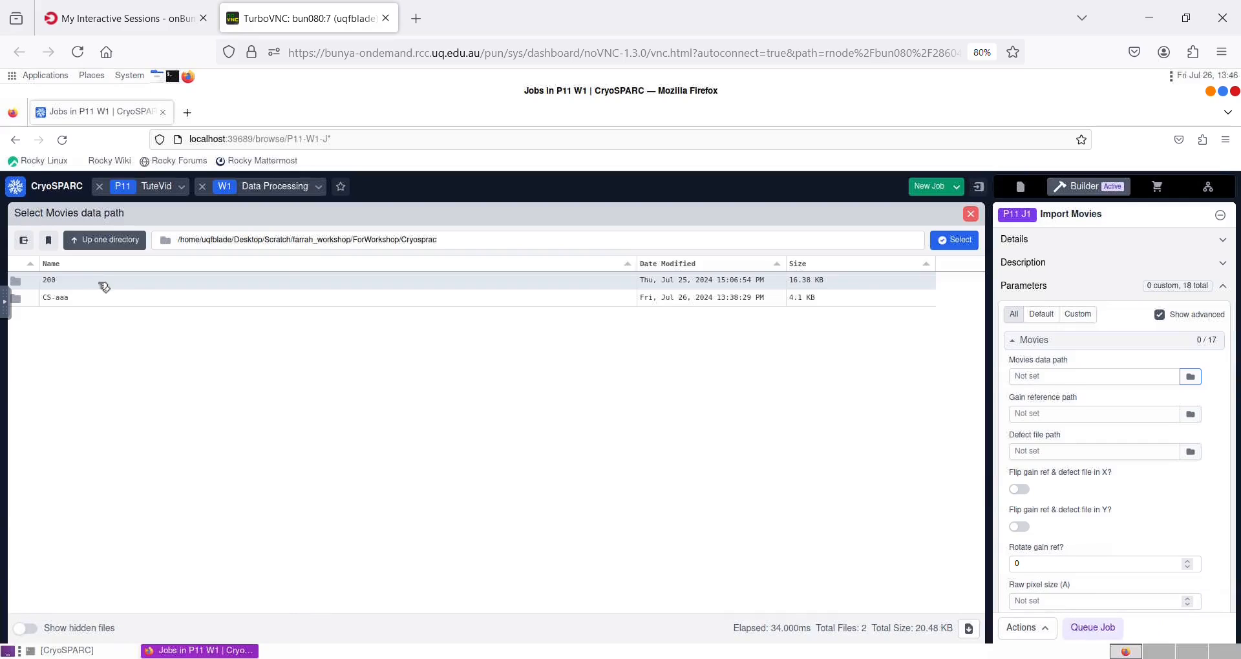
double_click(104, 285)
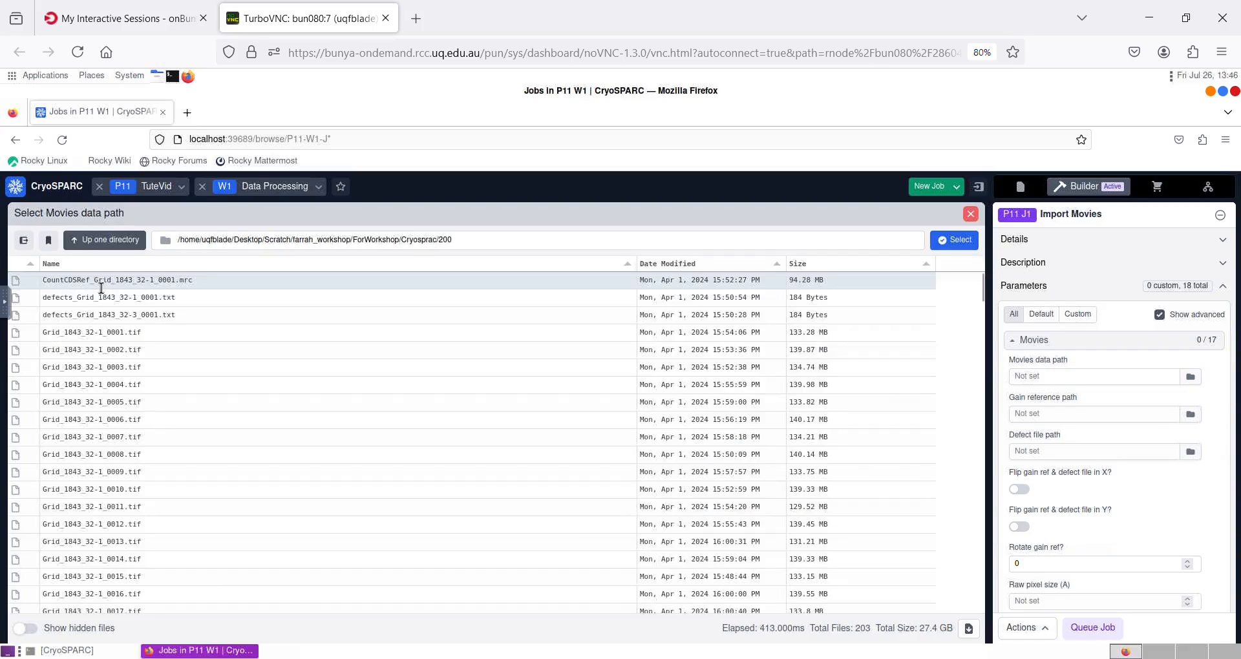
left_click(492, 242)
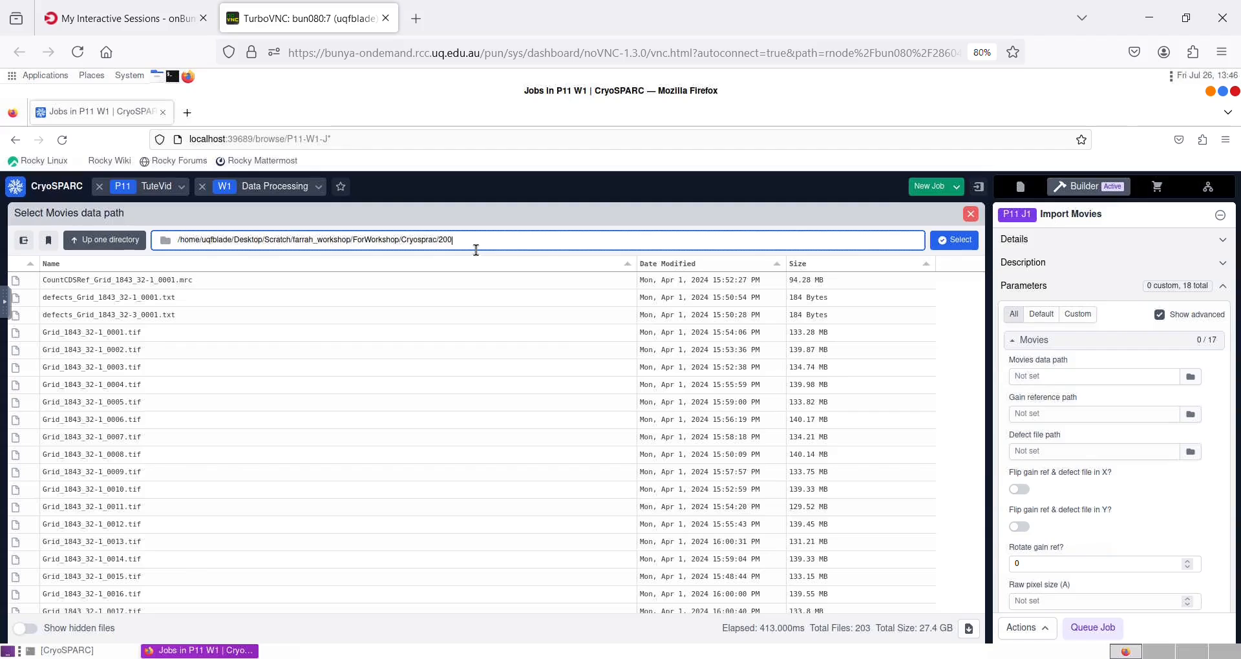
Append /*.tif to the 200 folder path and select it as the movies data path.
left_click(4, 302)
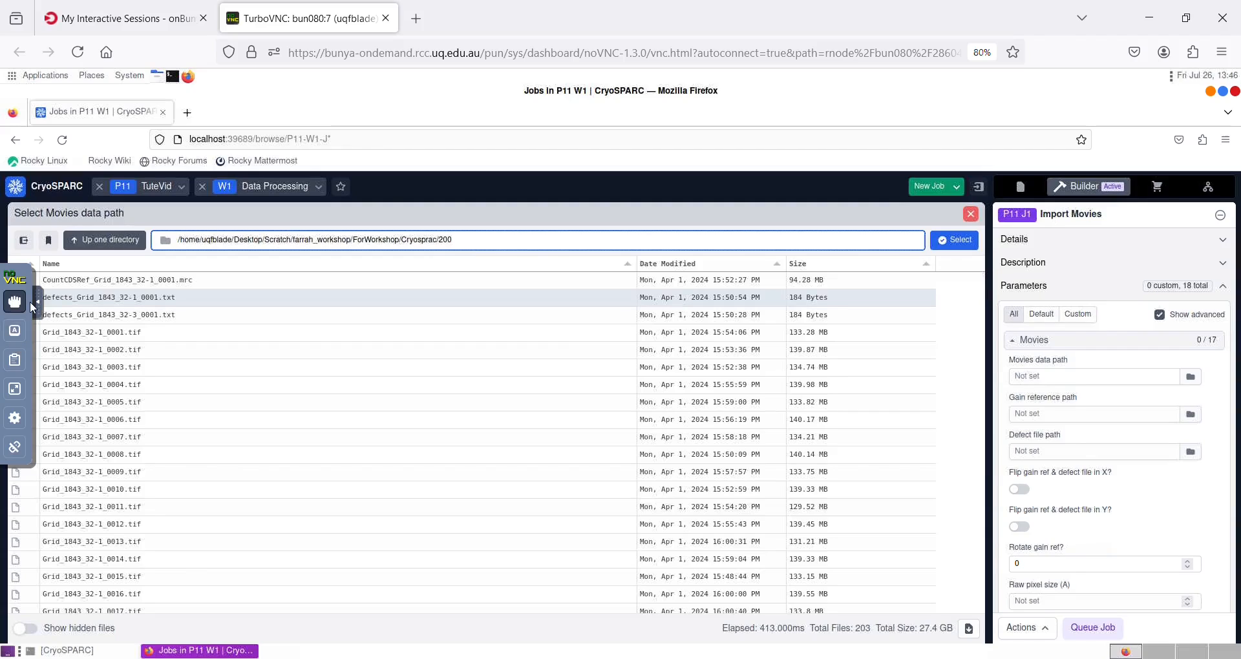
left_click(23, 367)
left_click_drag(158, 352, 5, 343)
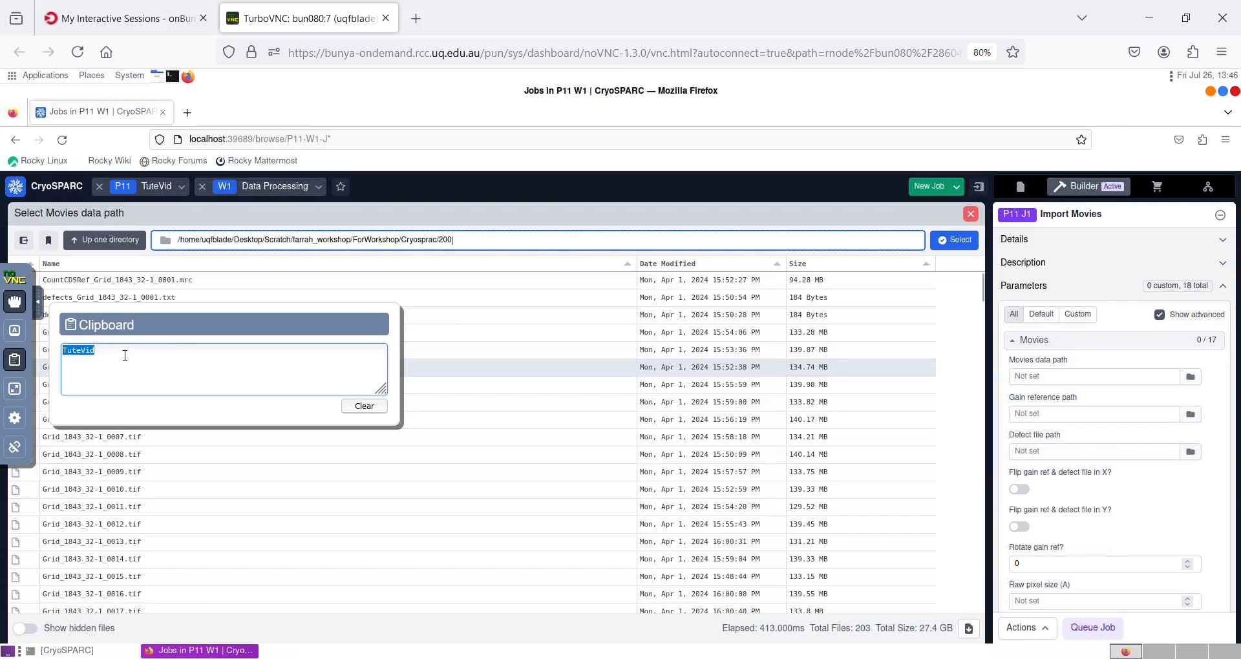
key("BackSpace")
type("/*.tif")
key("ctrl+a")
key("ctrl+c")
left_click(473, 249)
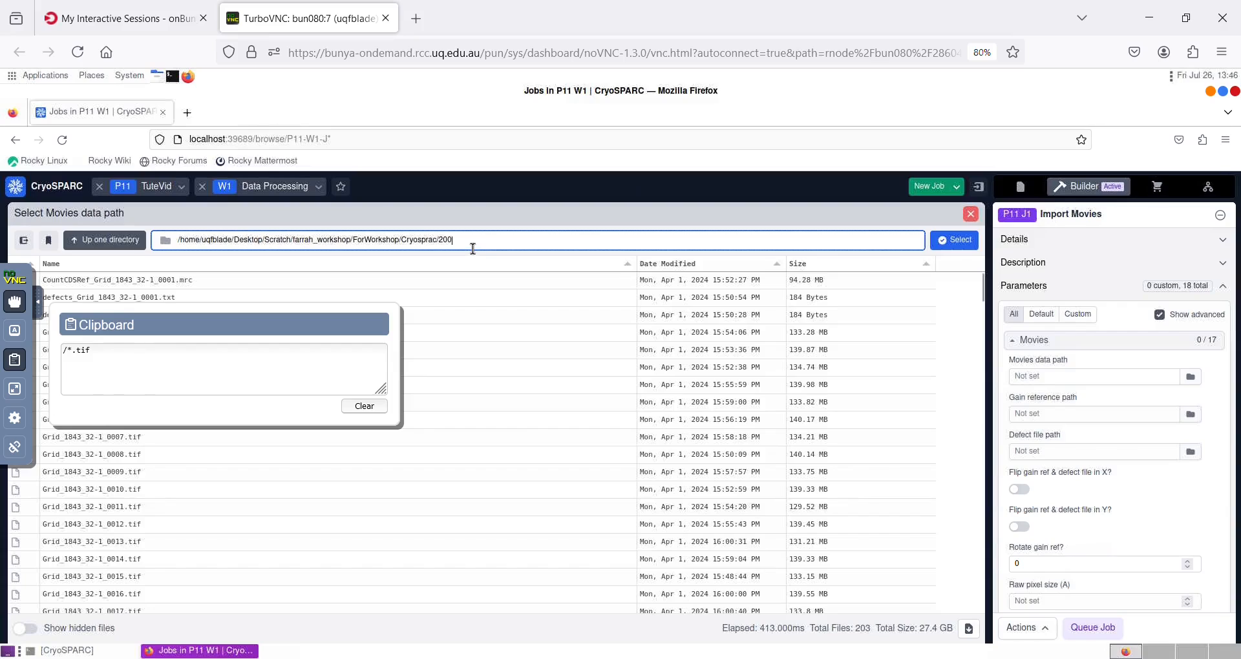
right_click(473, 250)
left_click(505, 319)
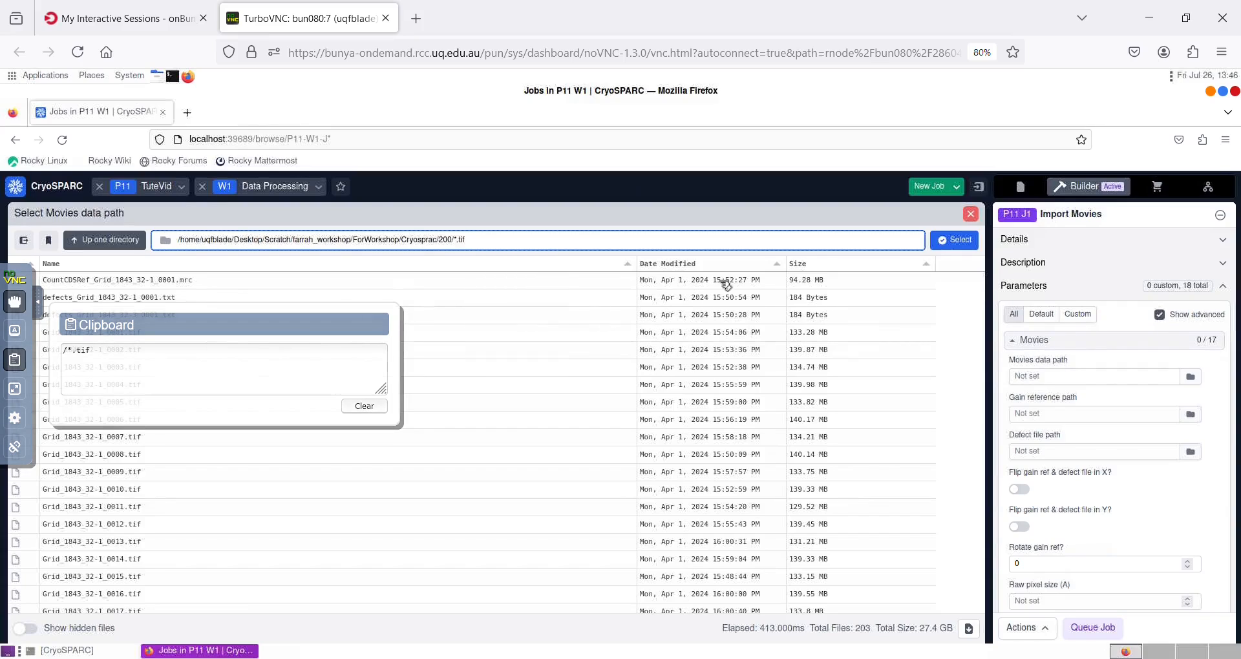
left_click(949, 244)
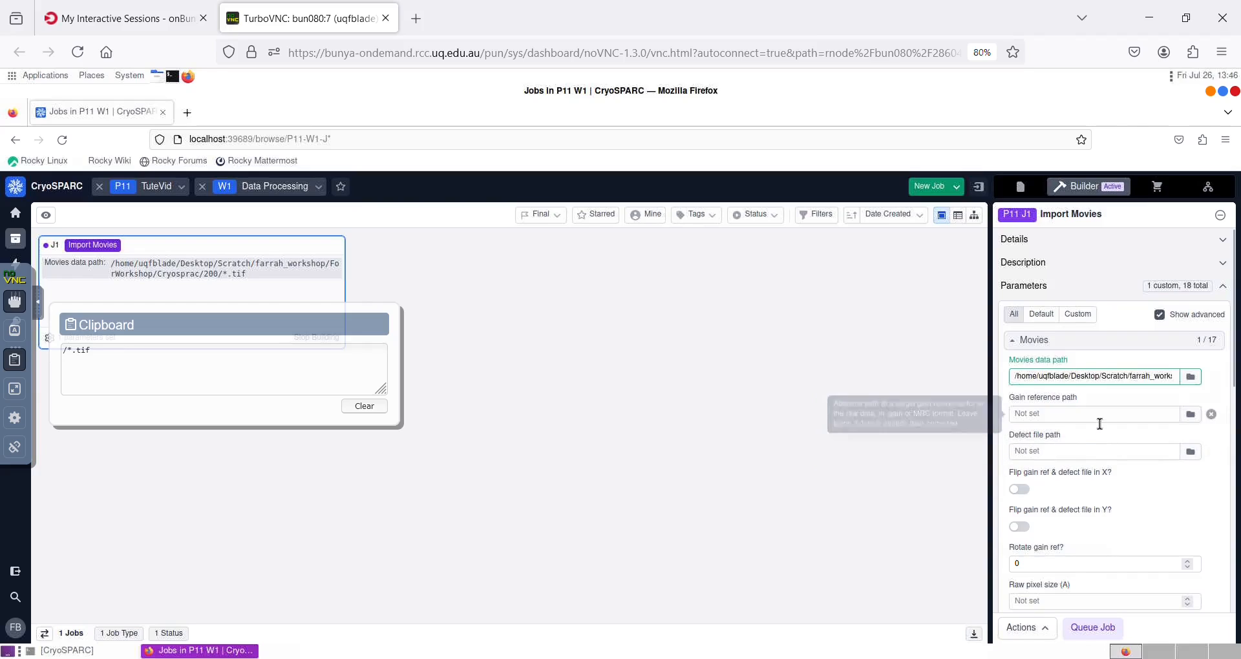
Set the raw pixel size to 0.8 Å.
scroll(1099, 423, "down", 3)
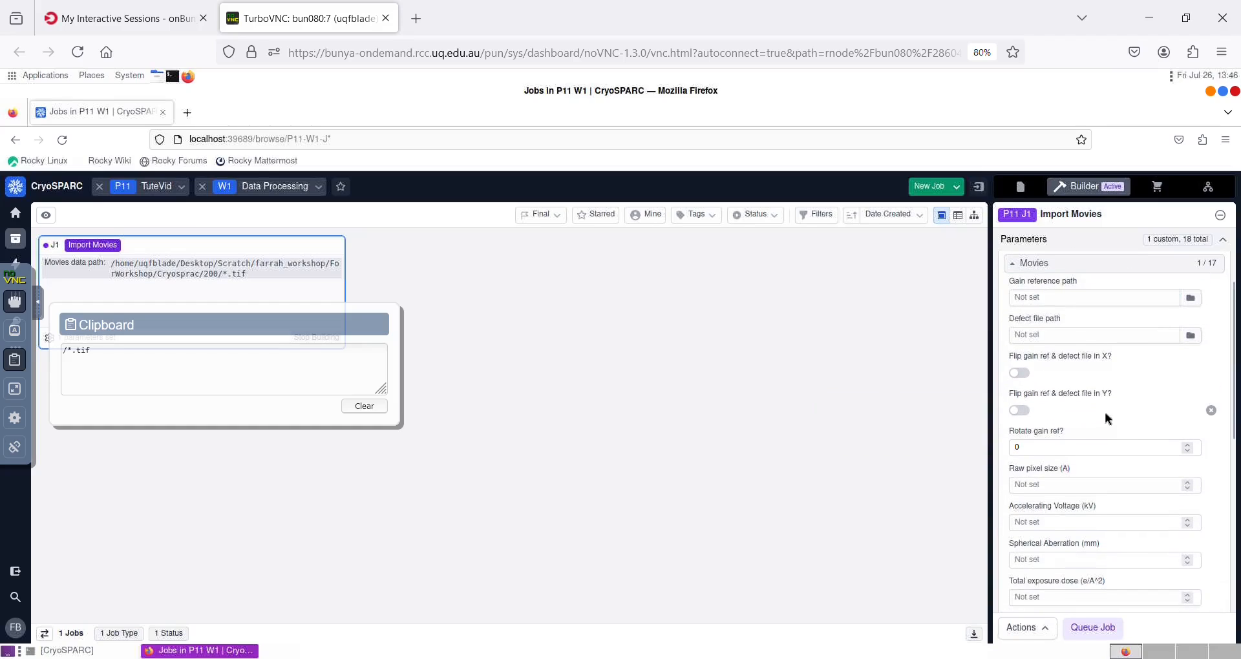
scroll(1092, 380, "up", 2)
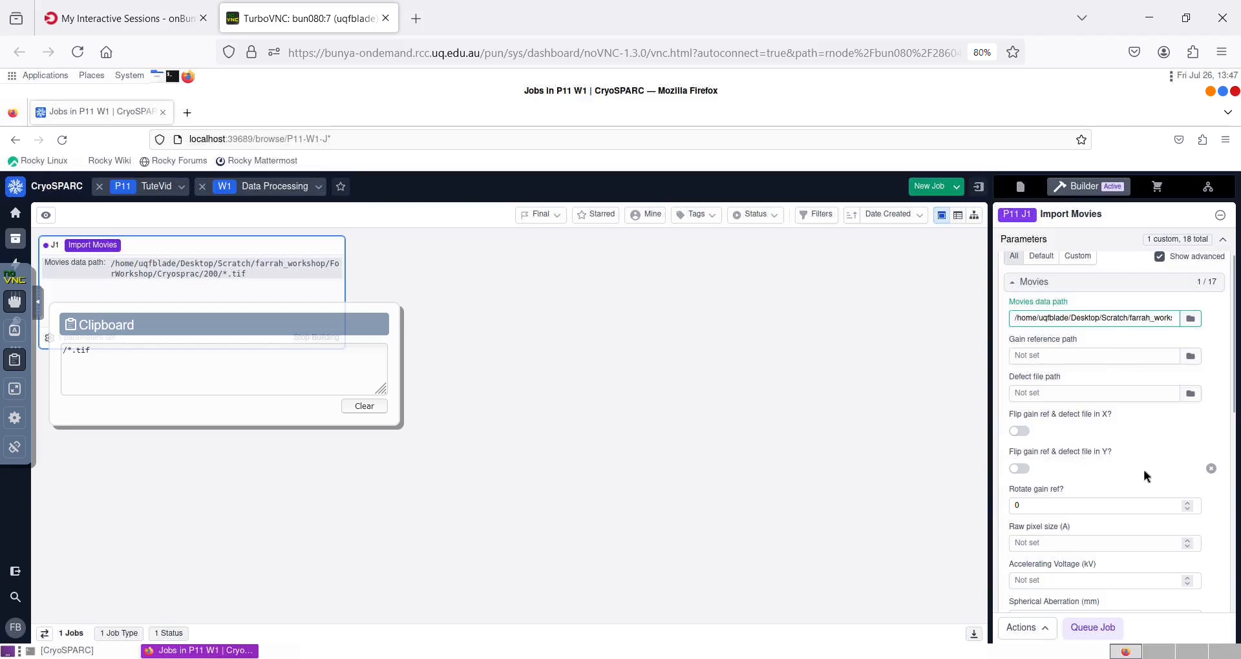
scroll(1109, 506, "down", 1)
left_click(1093, 491)
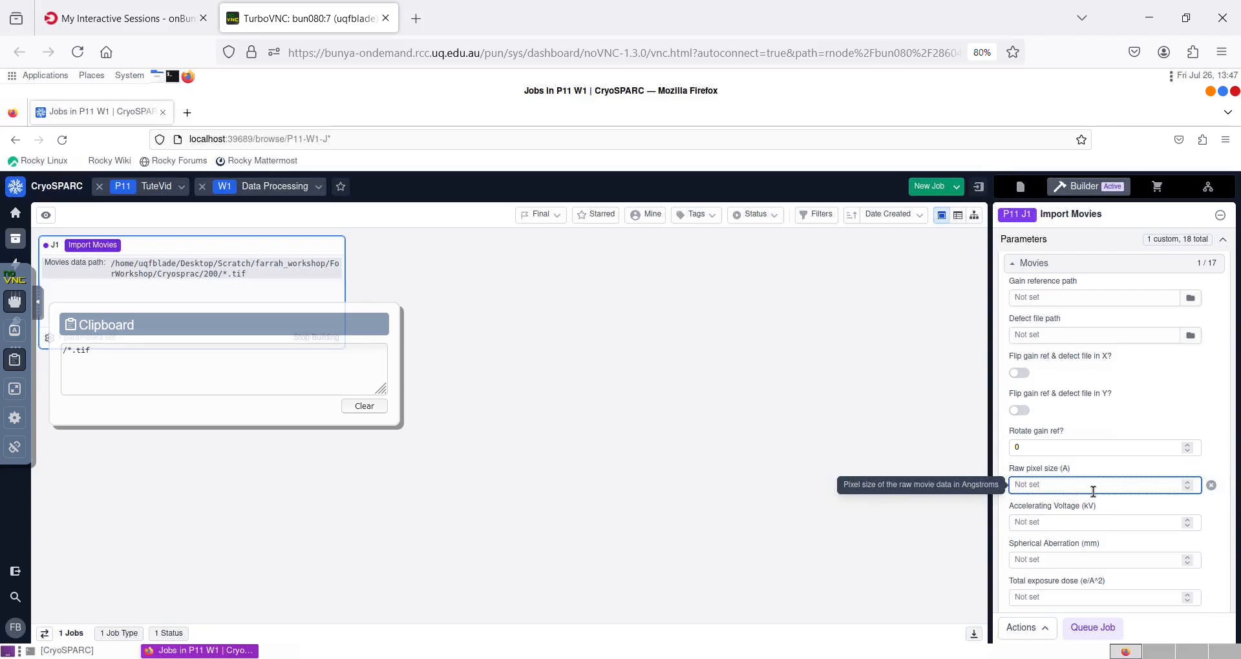
type("0.8")
key("Tab")
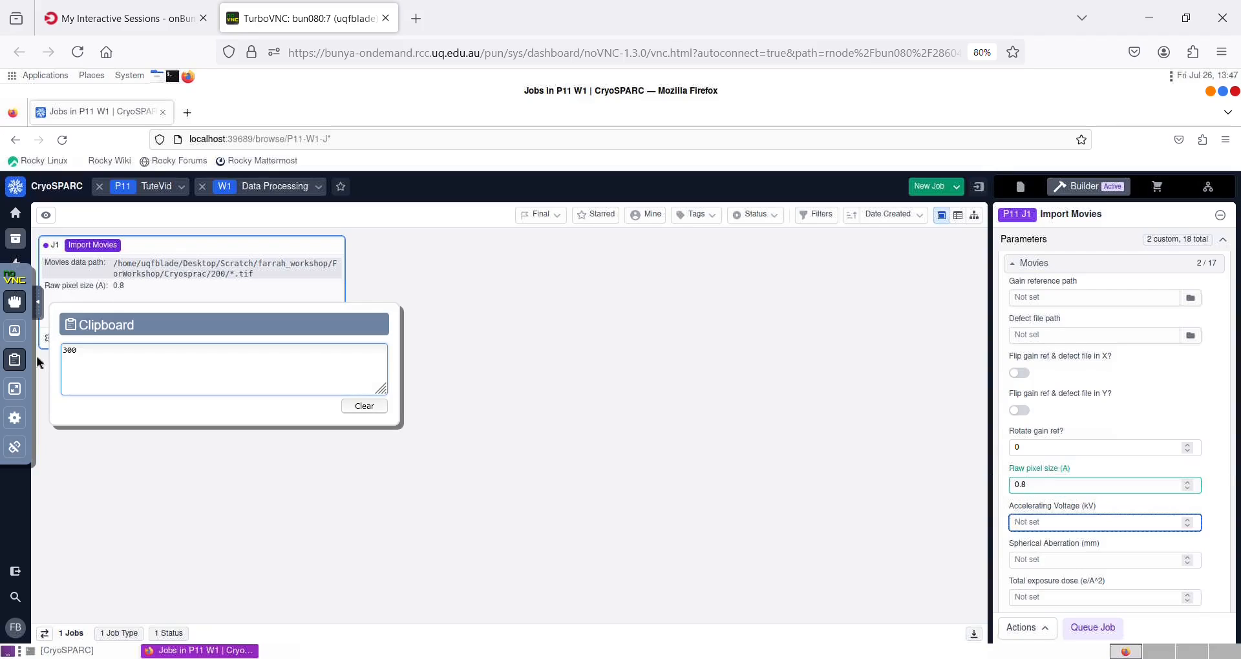
Set the accelerating voltage to 300 kV.
left_click(1044, 529)
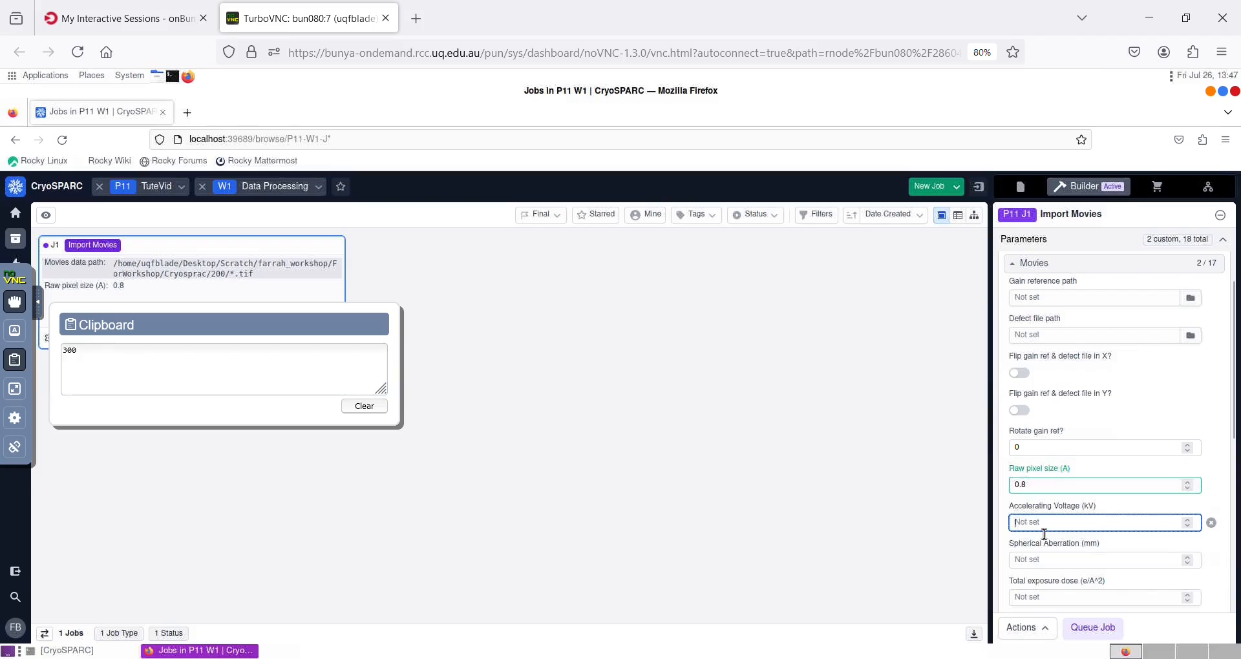
right_click(1044, 536)
left_click(1071, 470)
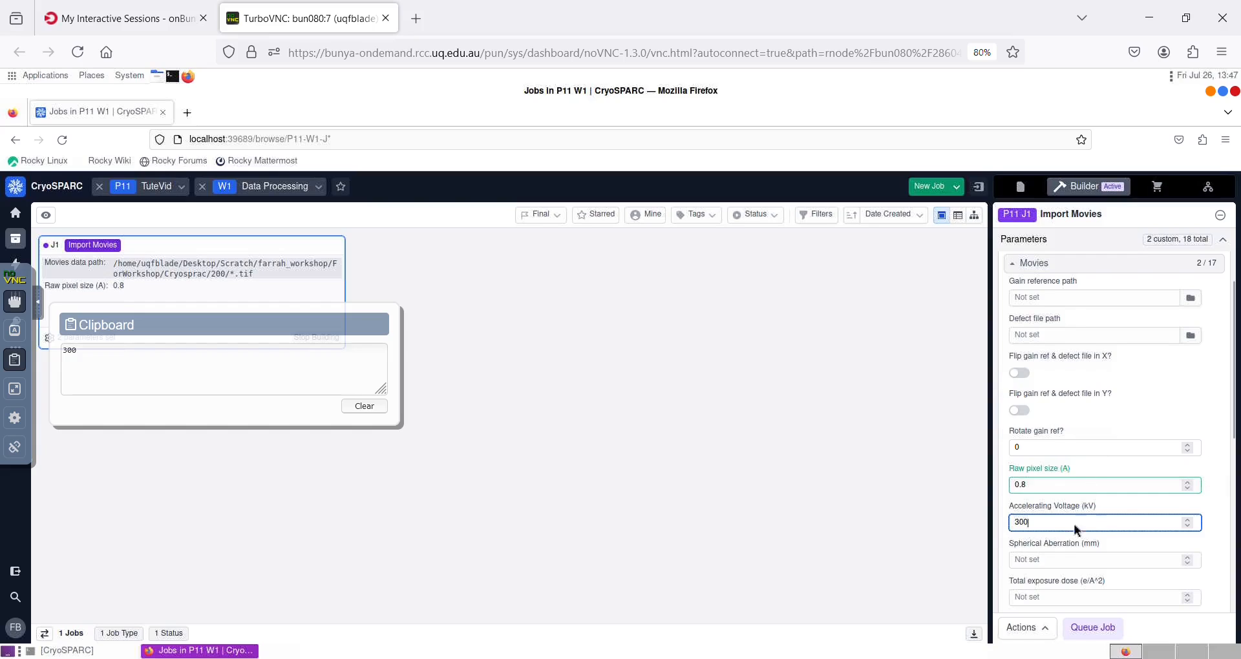
Set the spherical aberration to 2.7 mm and the total exposure dose to 40 e/Å^2.
left_click(1086, 560)
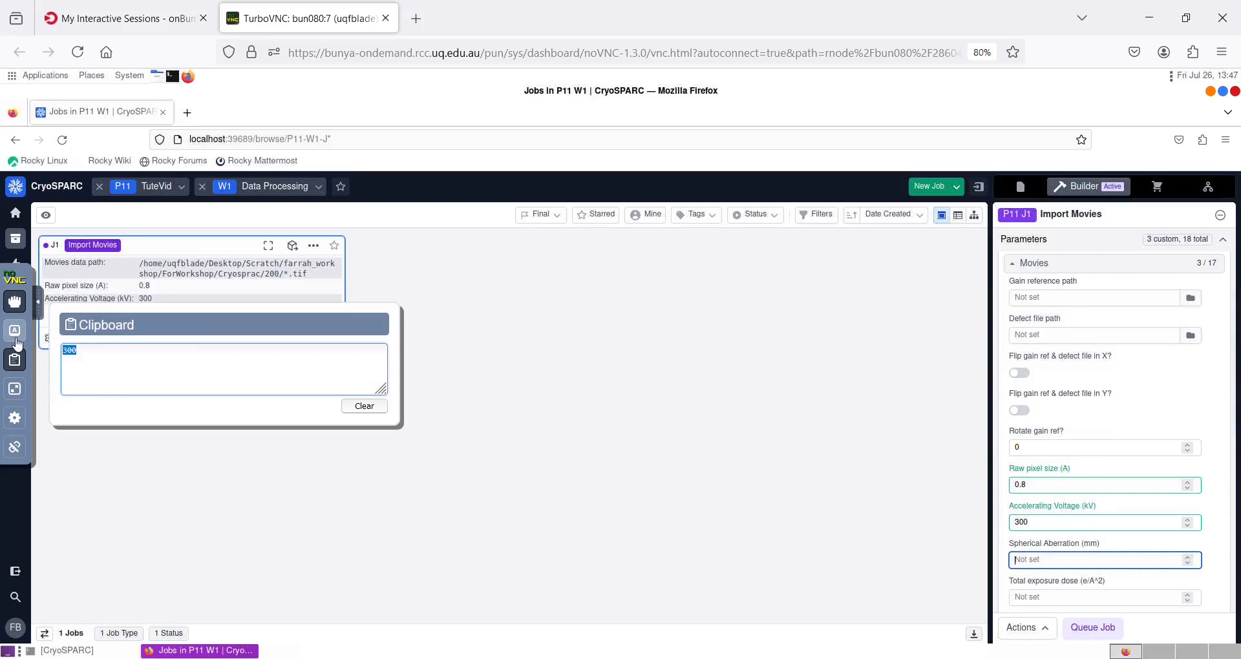
type("2.7")
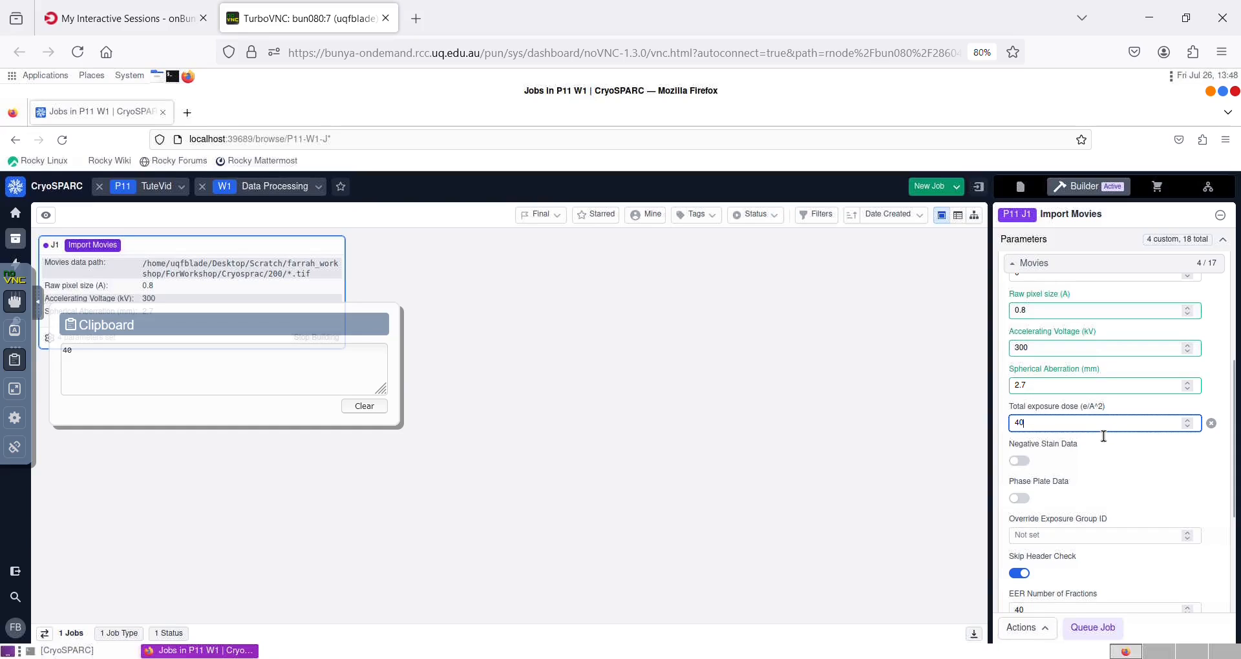
left_click(1100, 391)
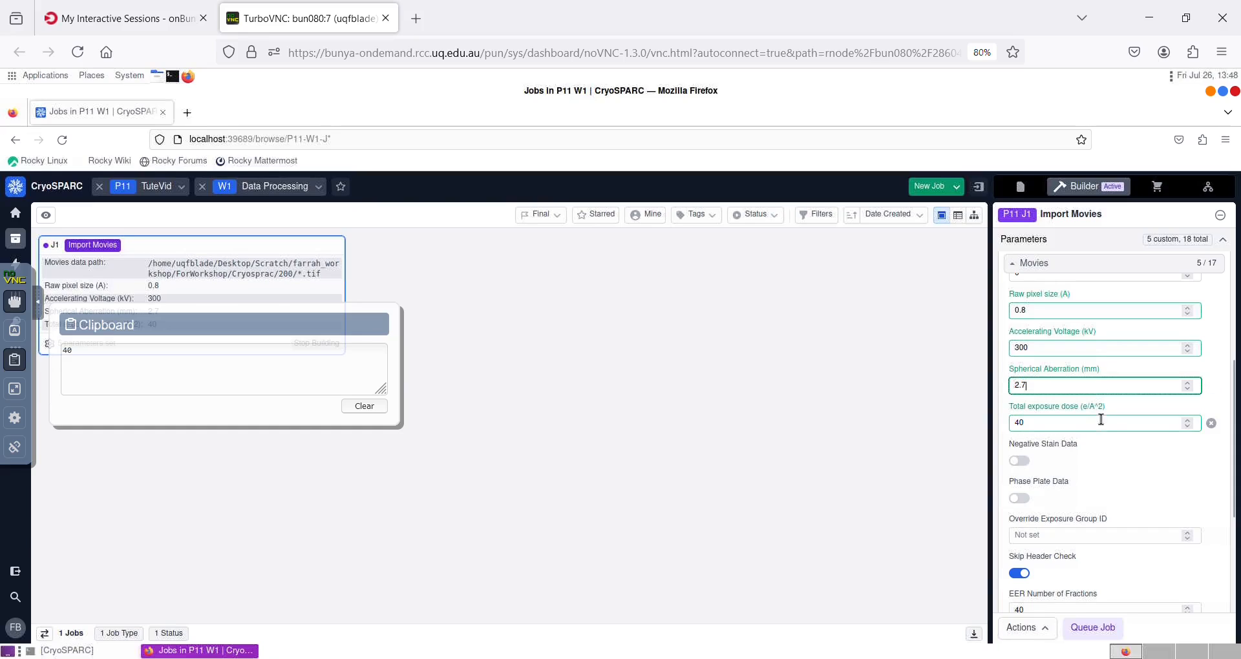
scroll(1115, 437, "down", 5)
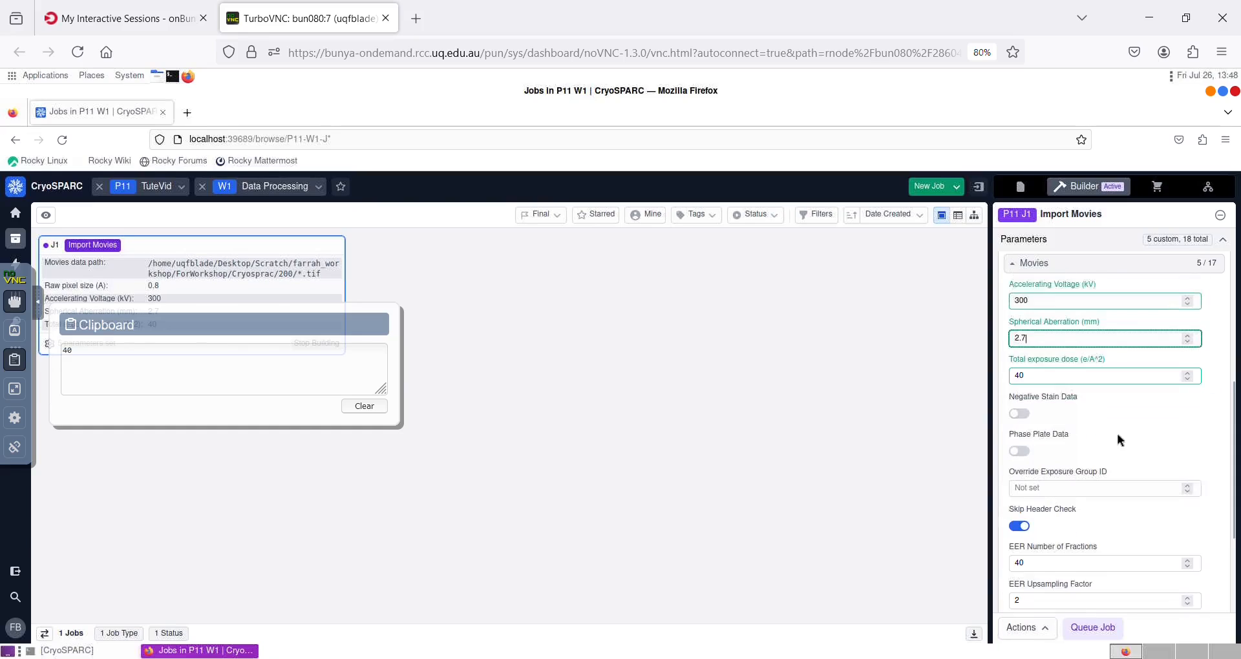
Queue the Import Movies job on the Master node lane.
left_click(1095, 628)
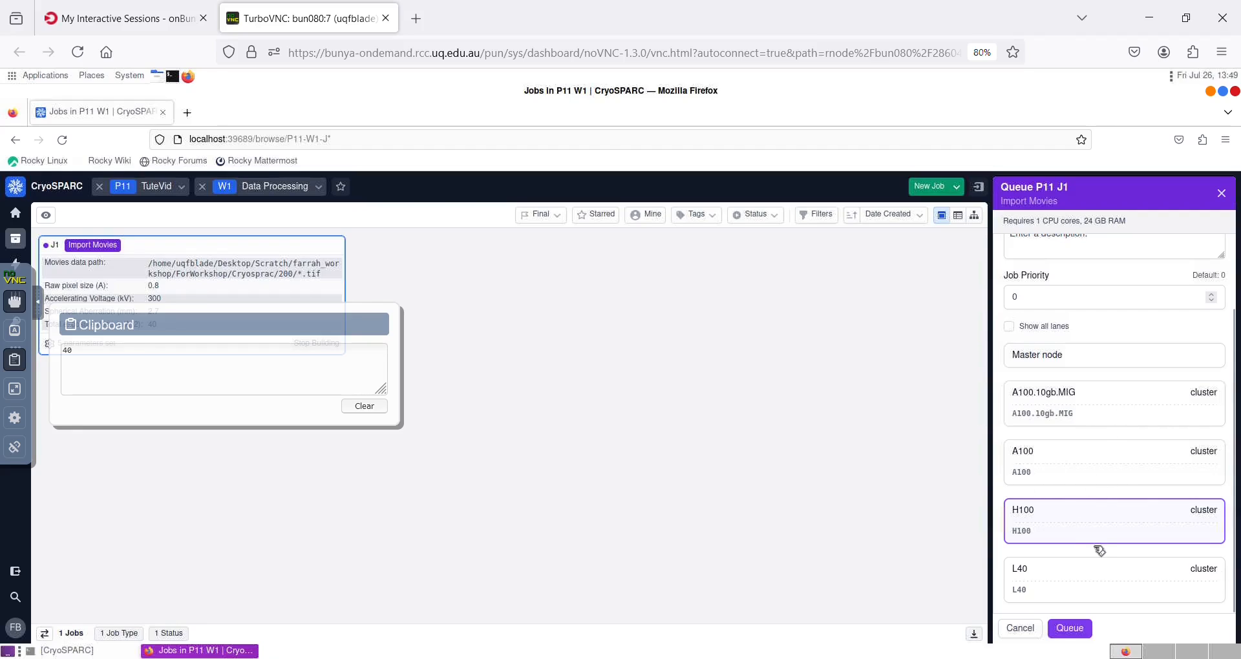
left_click(1084, 357)
left_click(1086, 630)
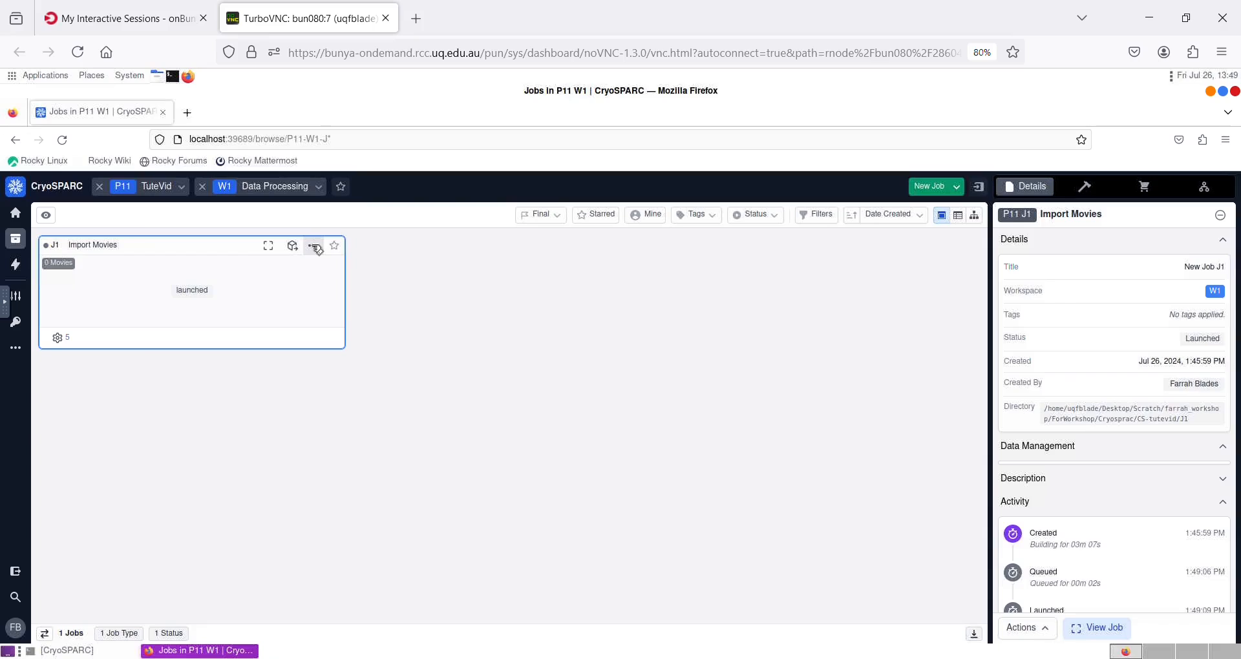
Open the completed Import Movies job and review its event log and the raw movie images.
left_click(315, 246)
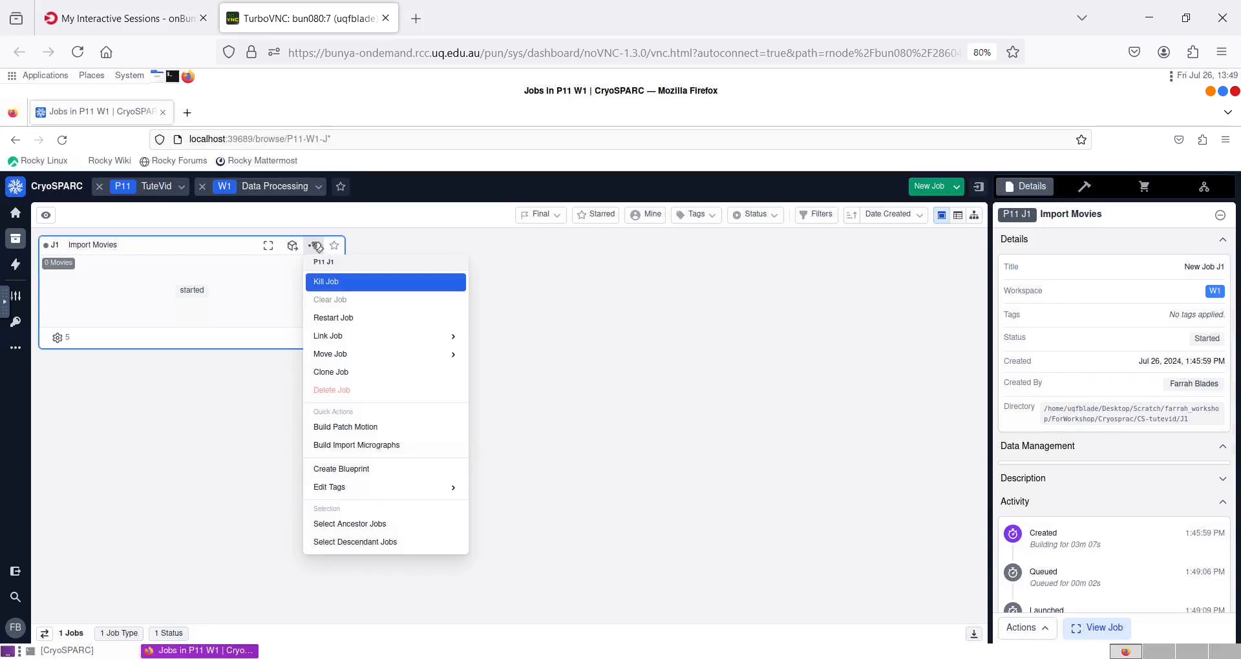
left_click(551, 261)
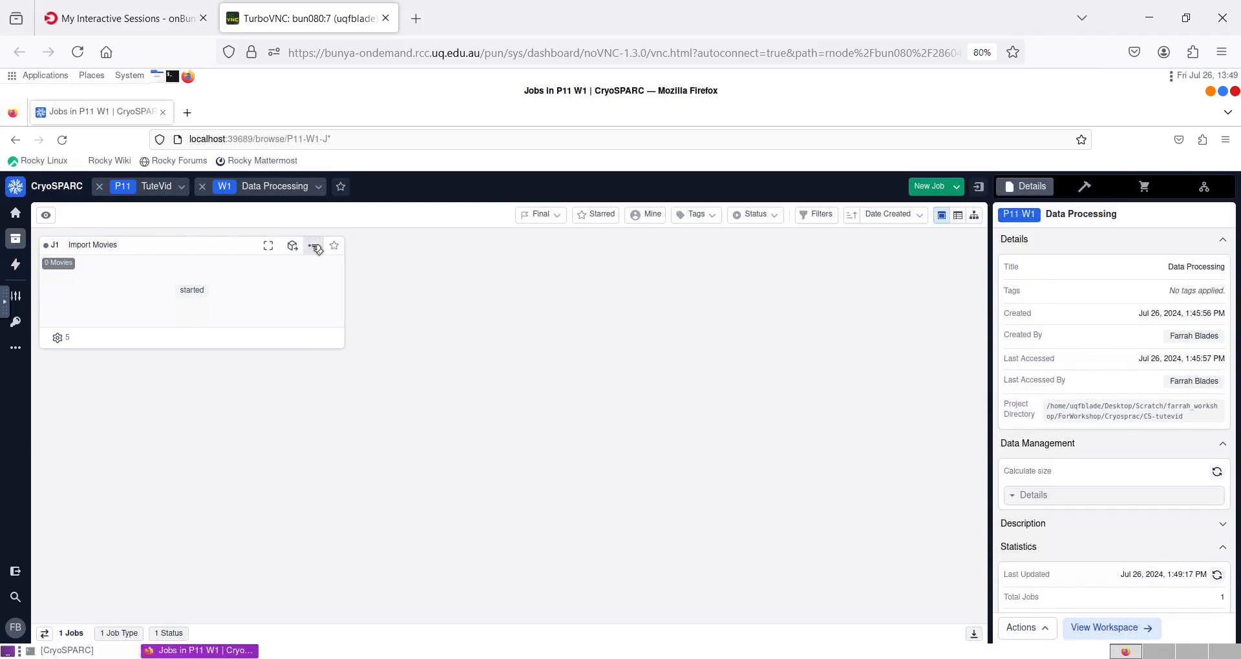
left_click(315, 248)
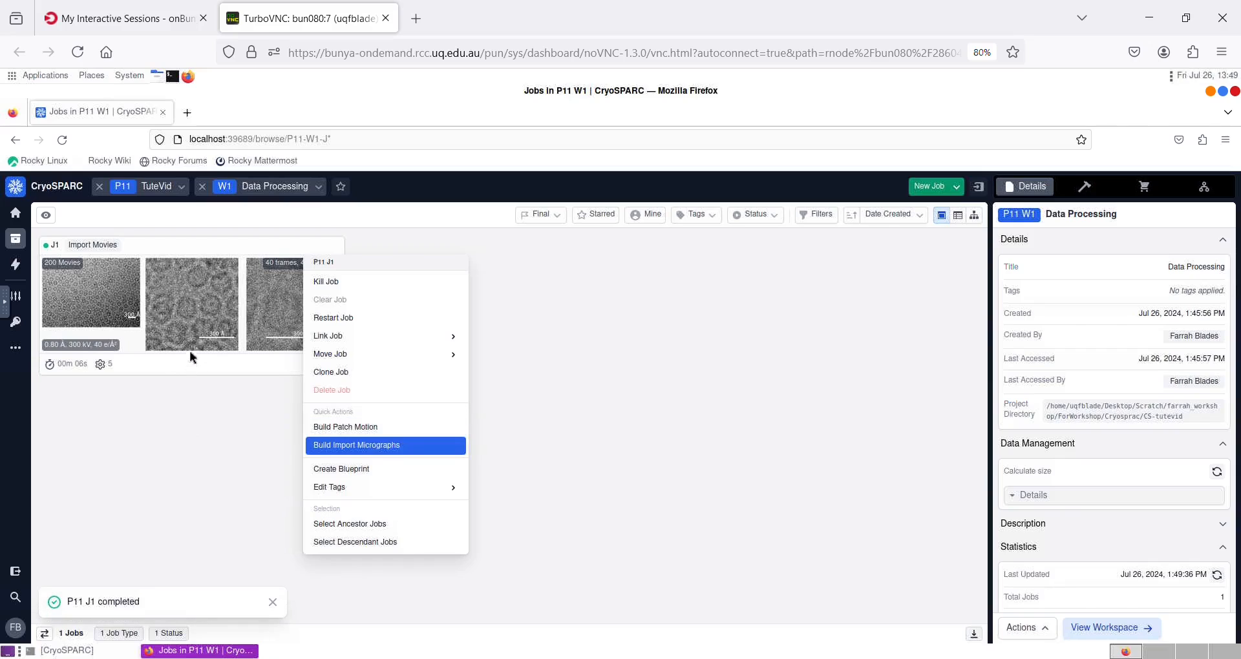
left_click(184, 248)
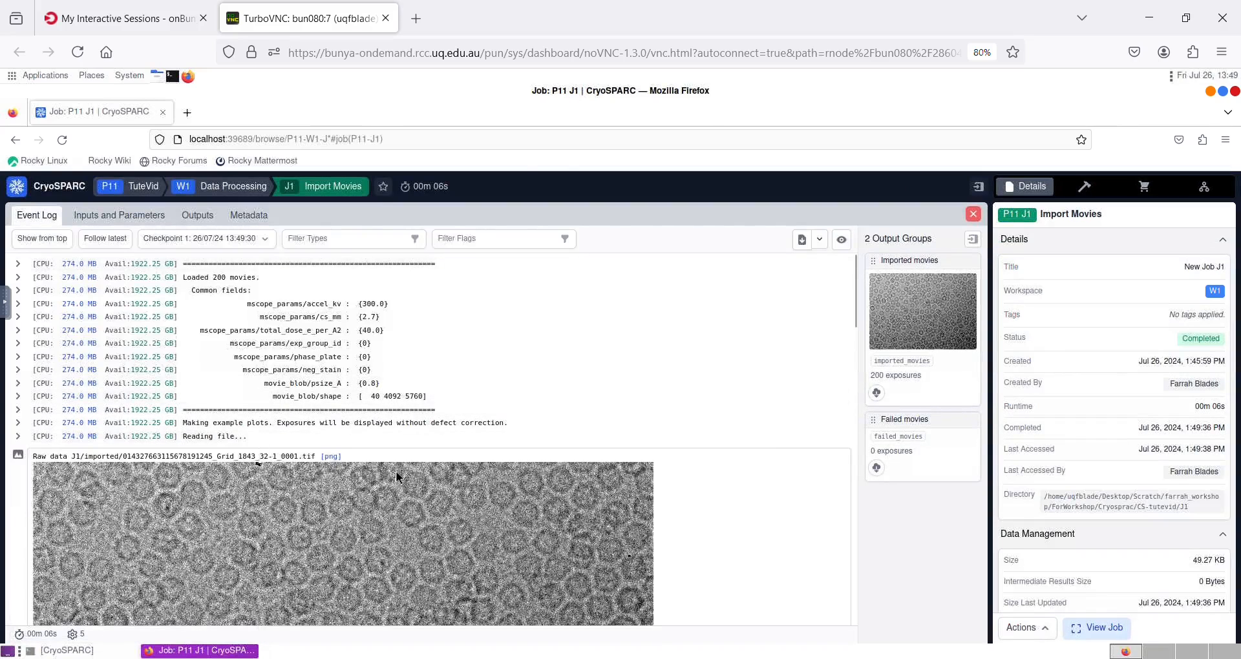
scroll(396, 471, "down", 3)
scroll(350, 382, "up", 1)
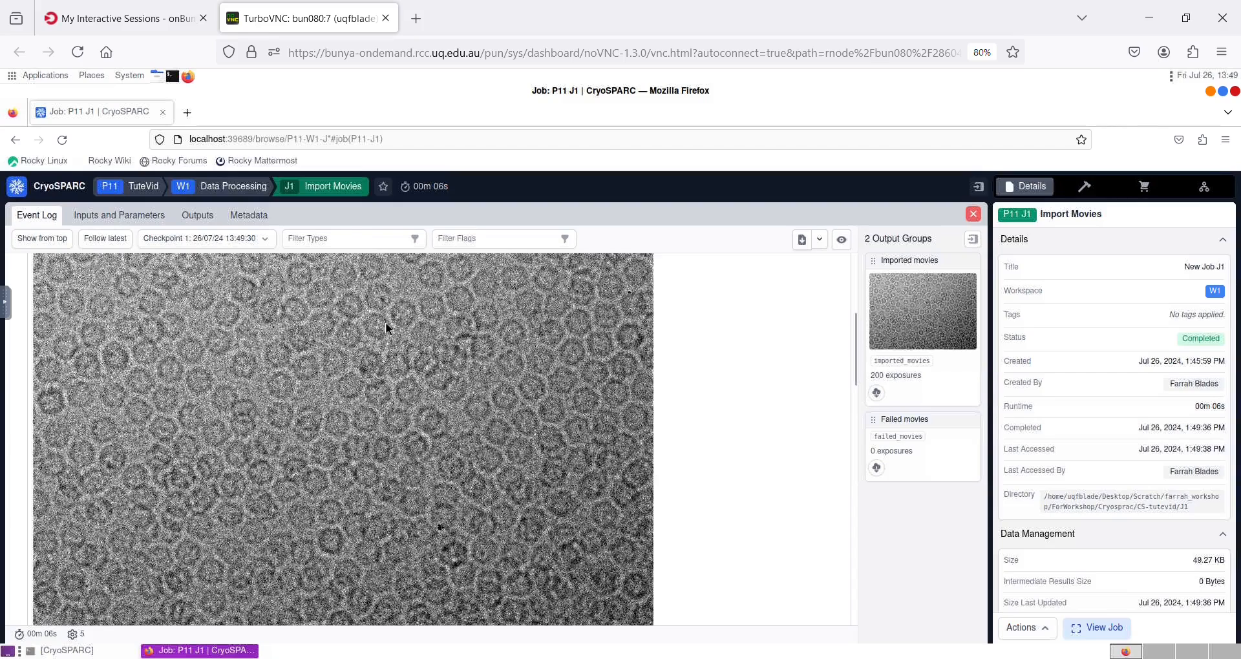
scroll(450, 433, "up", 3)
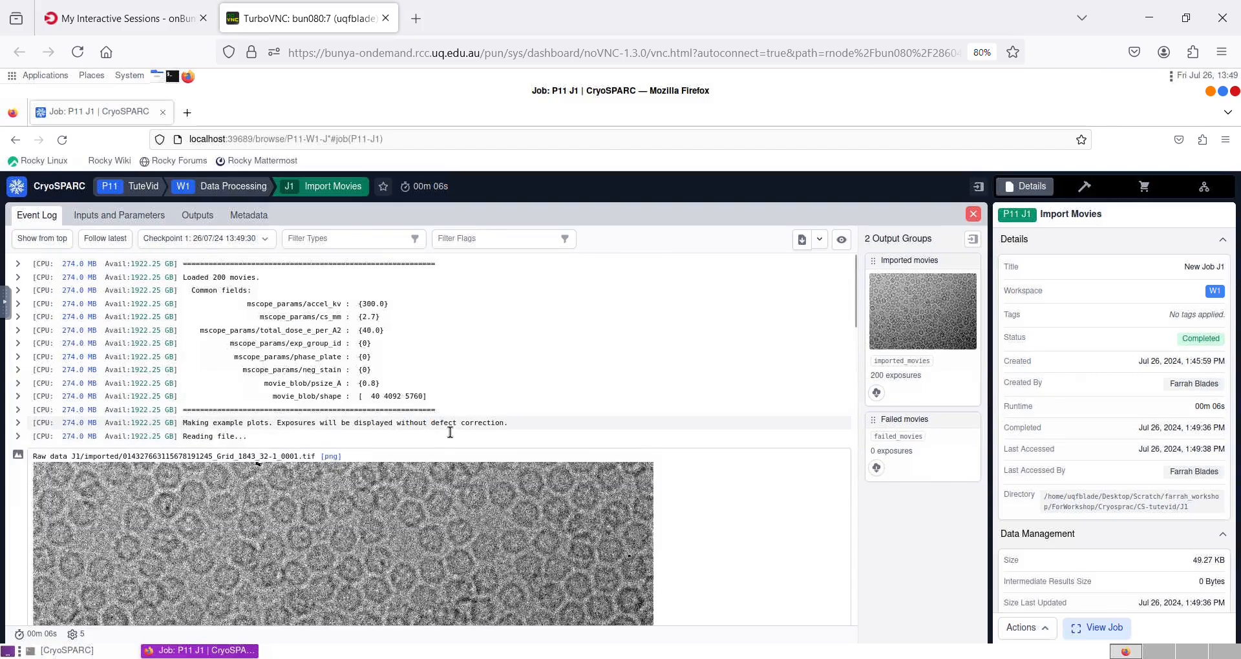
scroll(449, 431, "down", 8)
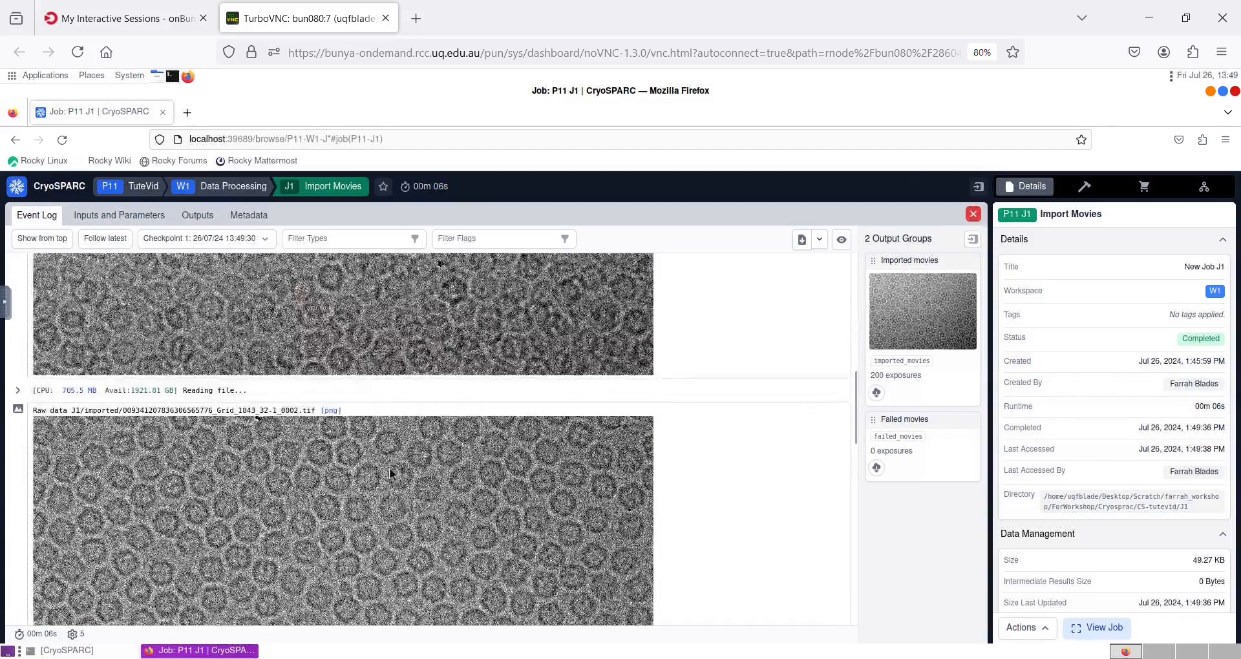
scroll(389, 467, "down", 1)
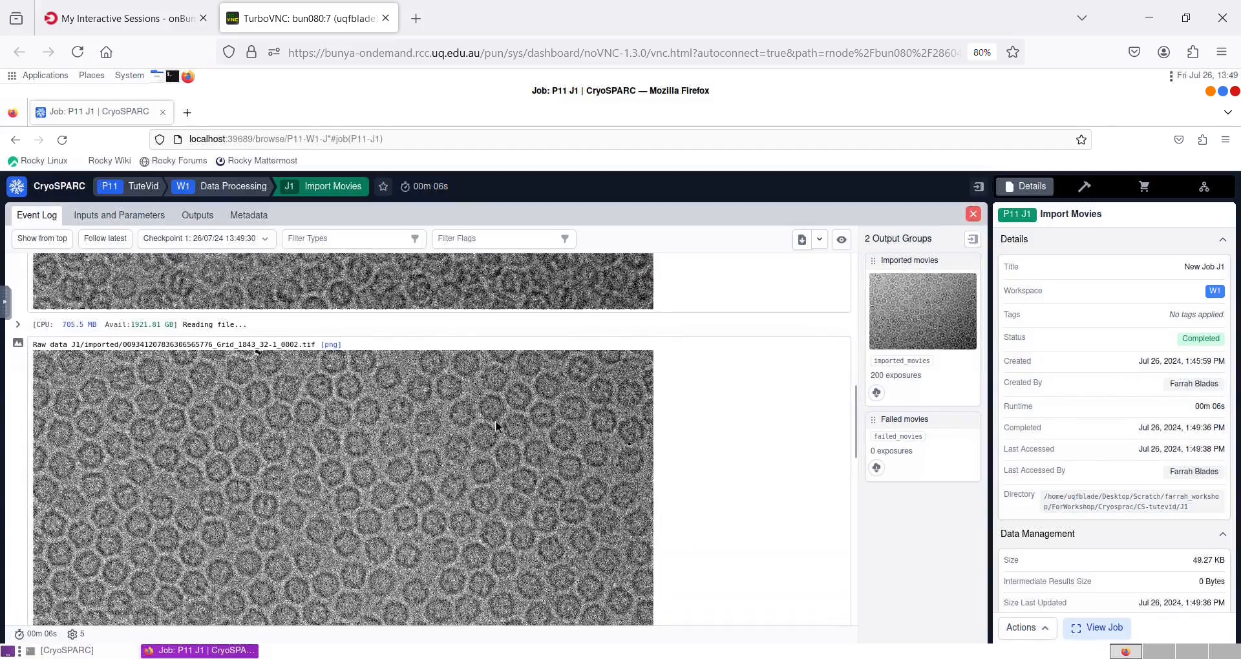
scroll(496, 425, "down", 2)
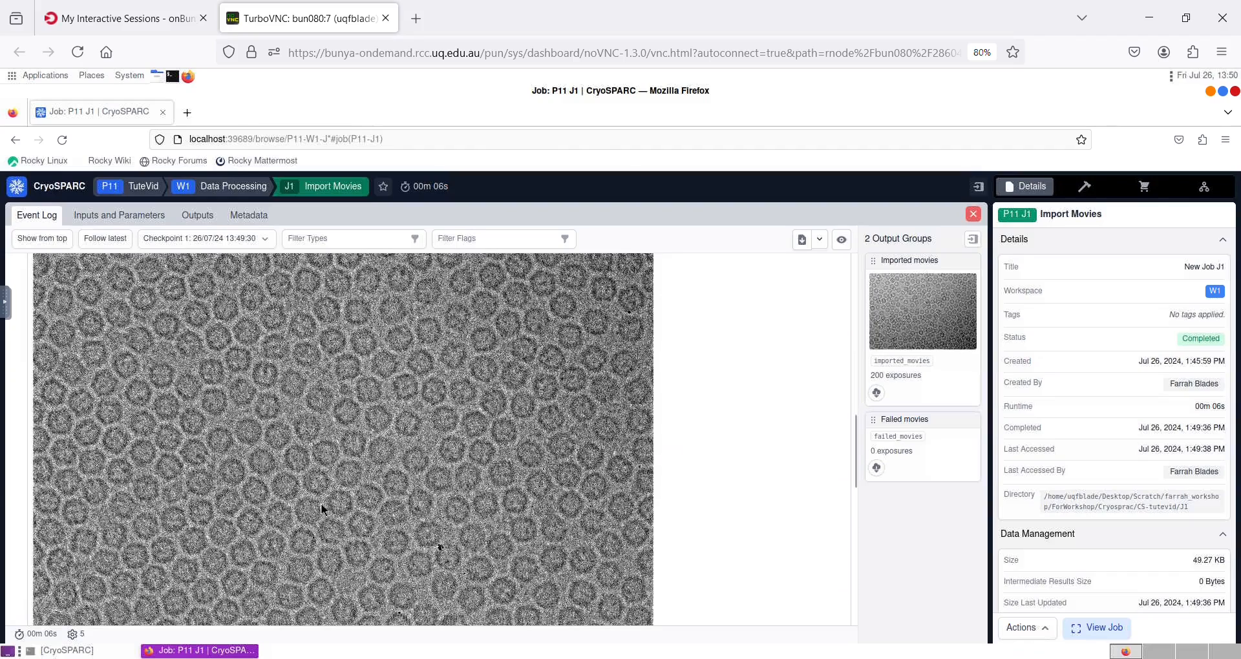
Close the job view and build a Patch Motion Correction job from the imported movies.
left_click(973, 214)
left_click(315, 246)
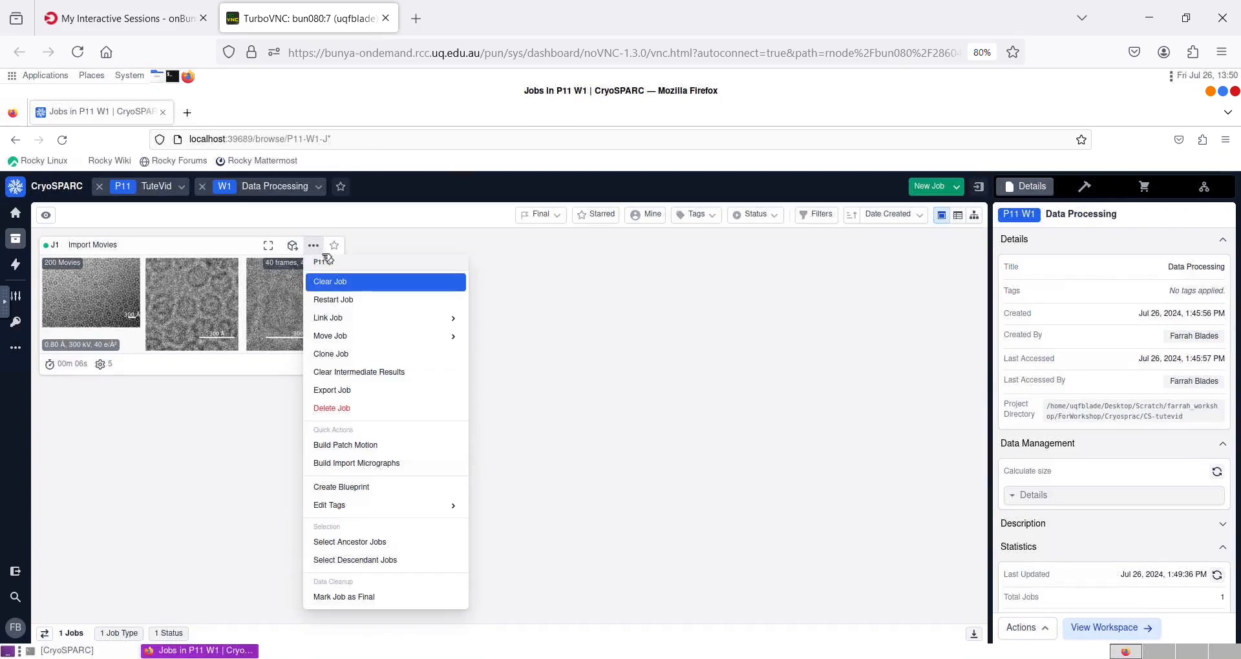
left_click(399, 450)
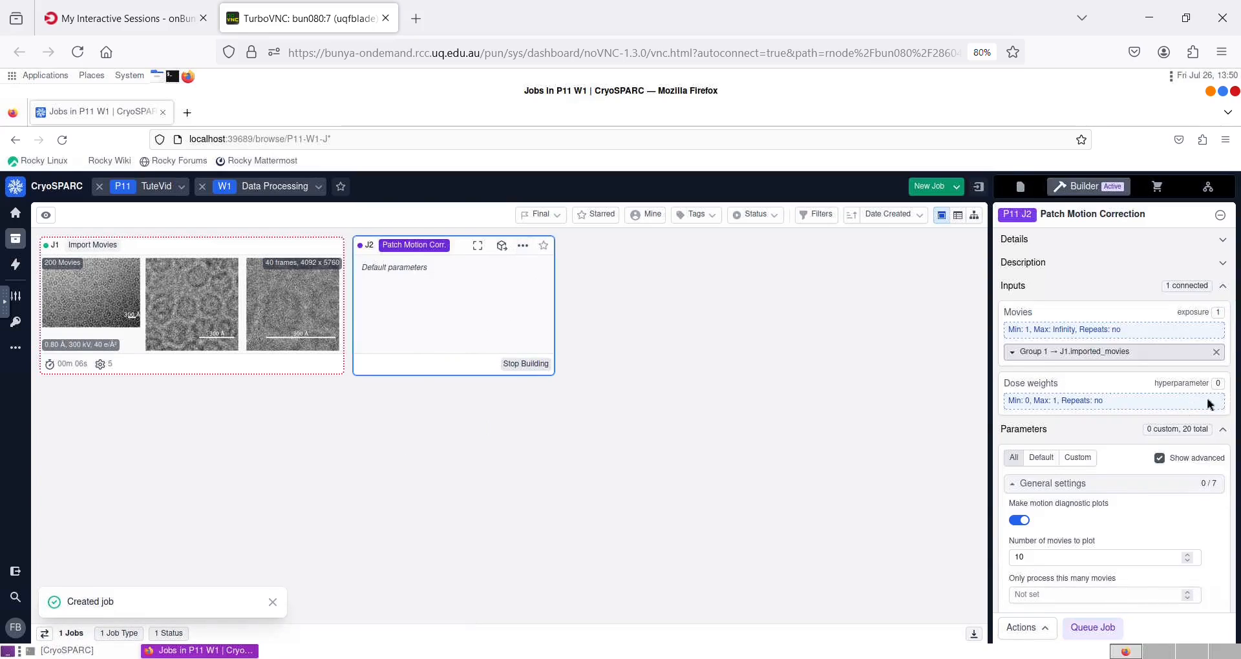
Review the default Patch Motion Correction parameters and start queueing the job.
scroll(1093, 435, "down", 5)
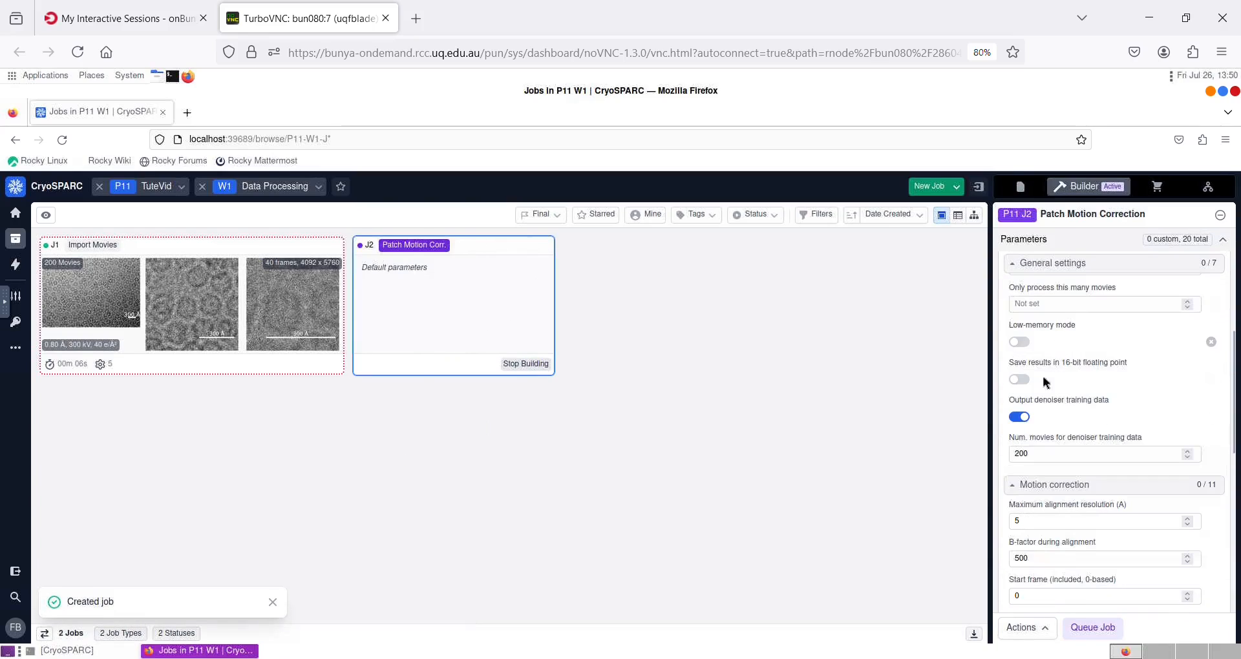
scroll(1086, 352, "up", 2)
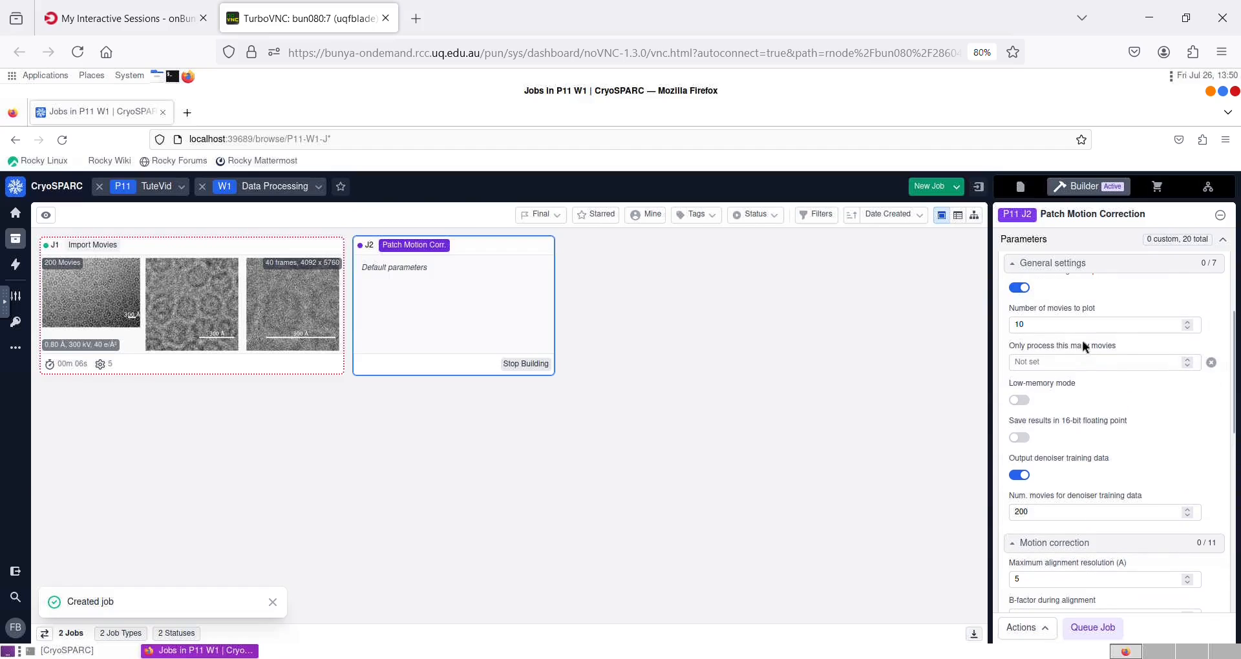
scroll(1100, 318, "down", 1)
scroll(1100, 318, "down", 5)
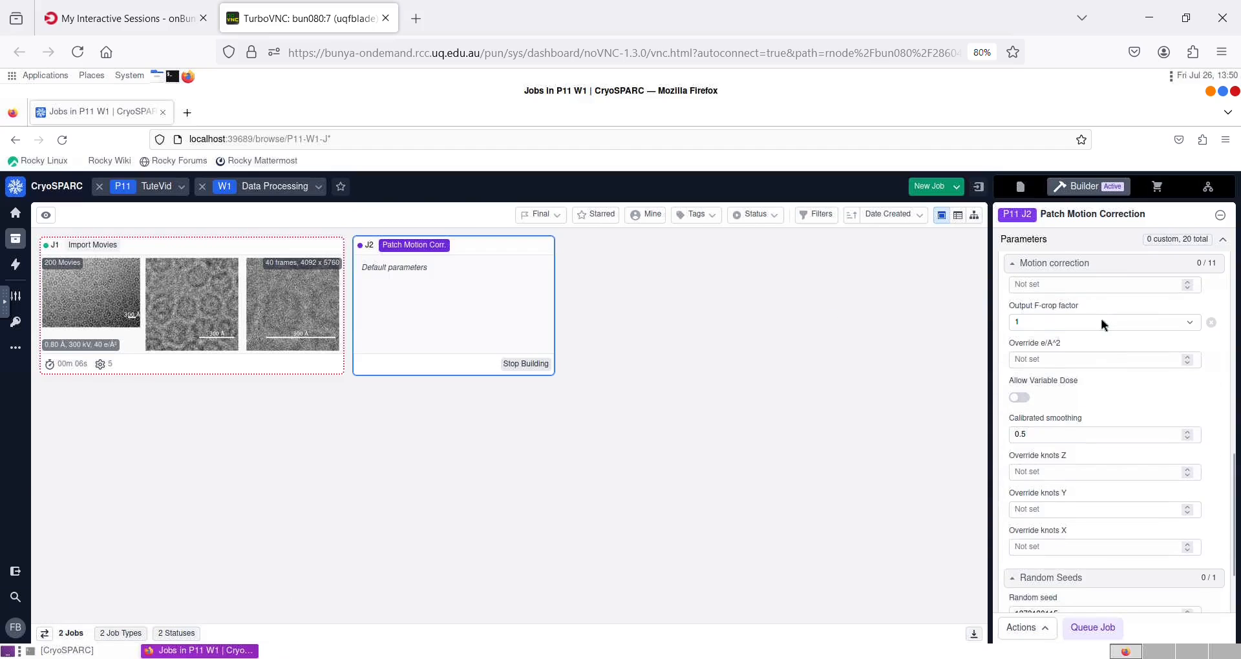
scroll(1100, 320, "down", 1)
scroll(1100, 320, "down", 1)
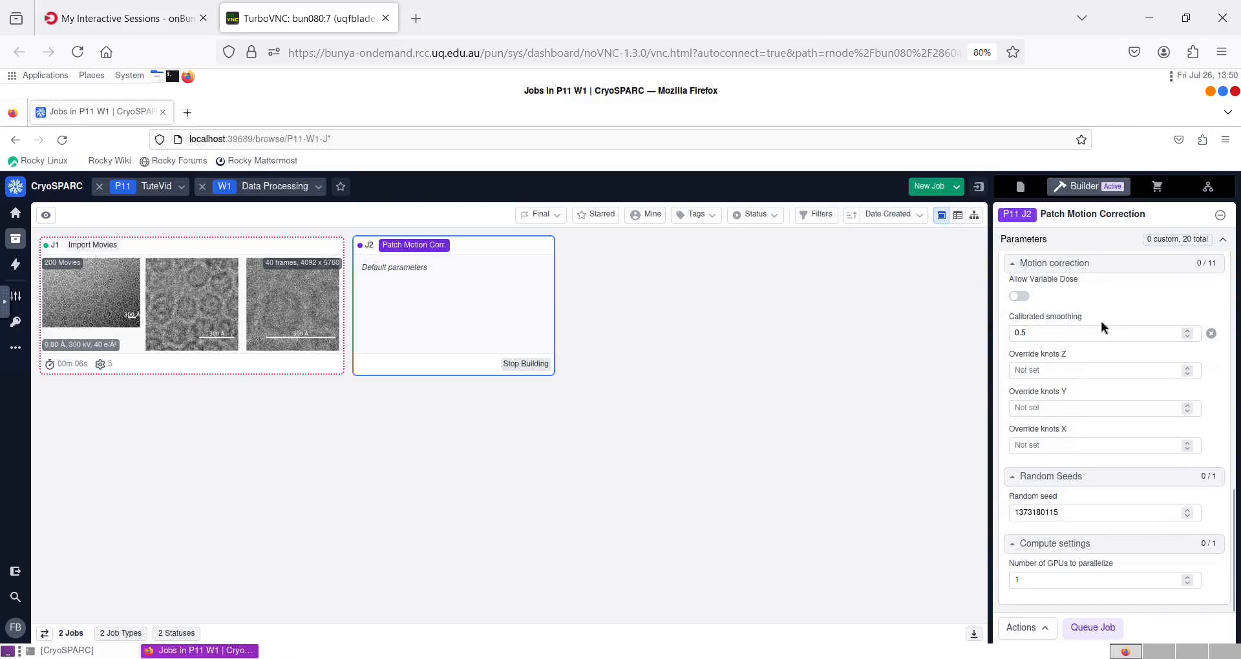
left_click(1110, 630)
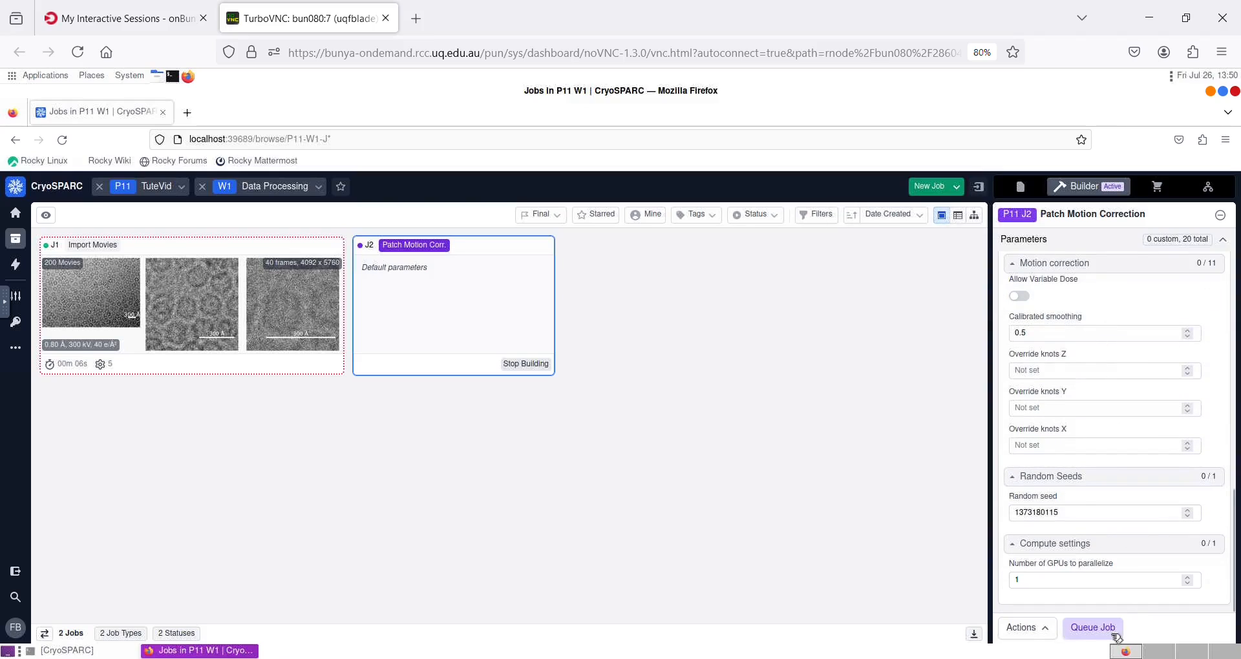